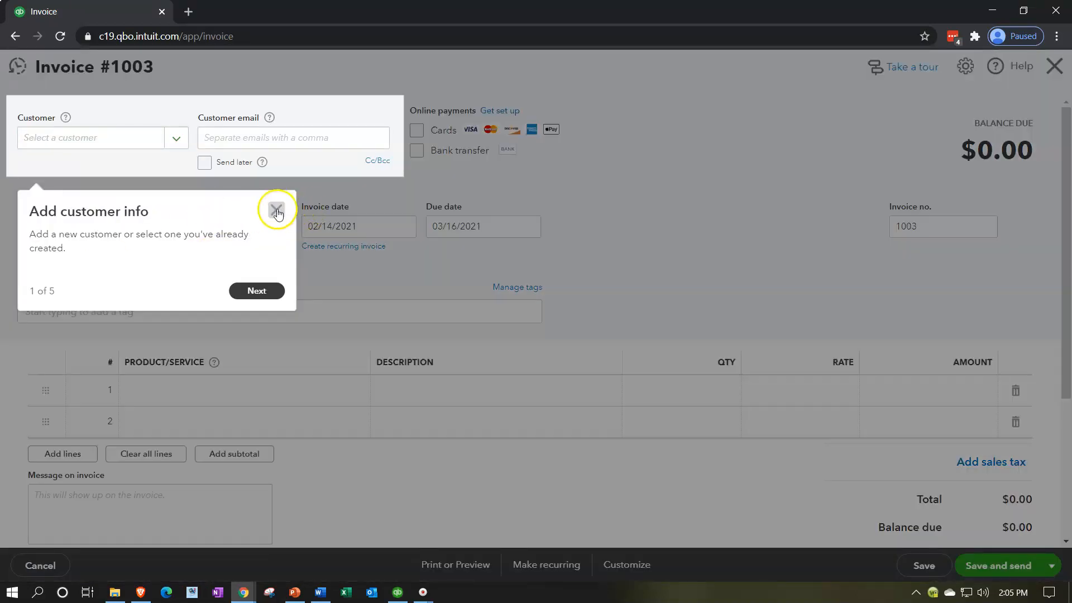
# Step: Dismiss the invoice tour and select Customer 1 as the invoice's customer
pyautogui.click(277, 210)
pyautogui.click(125, 139)
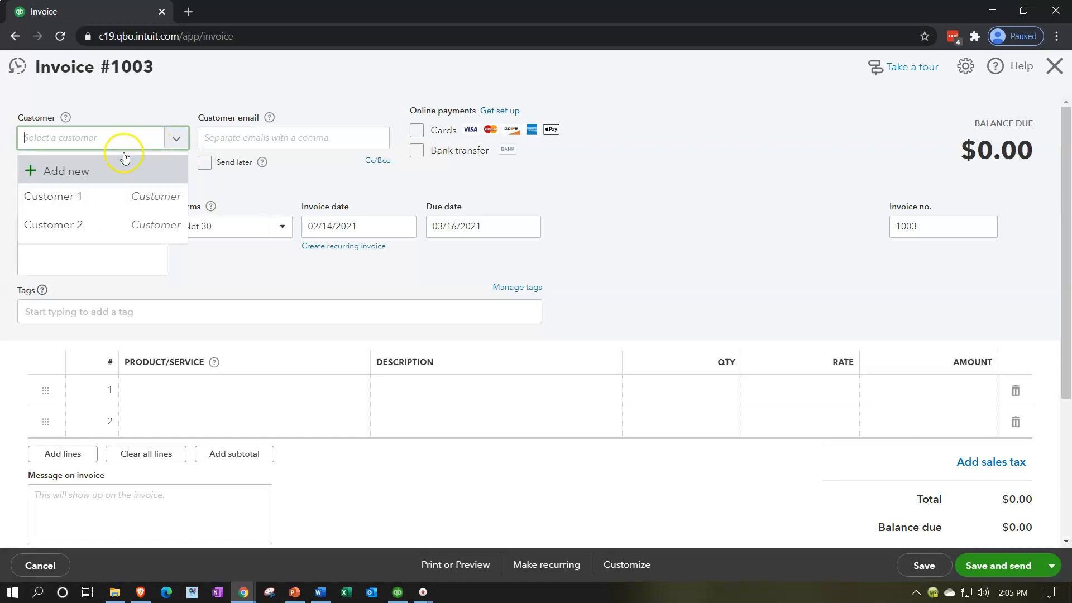
pyautogui.click(115, 198)
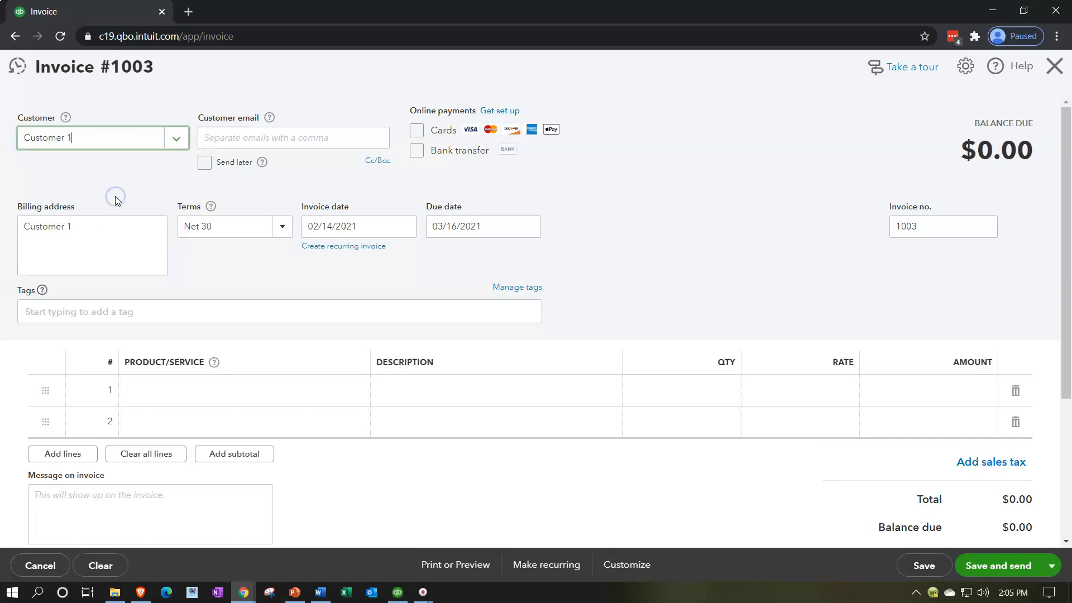
# Step: Add Inventory Item to the invoice's first line with a rate of 100
pyautogui.click(146, 389)
pyautogui.write('i')
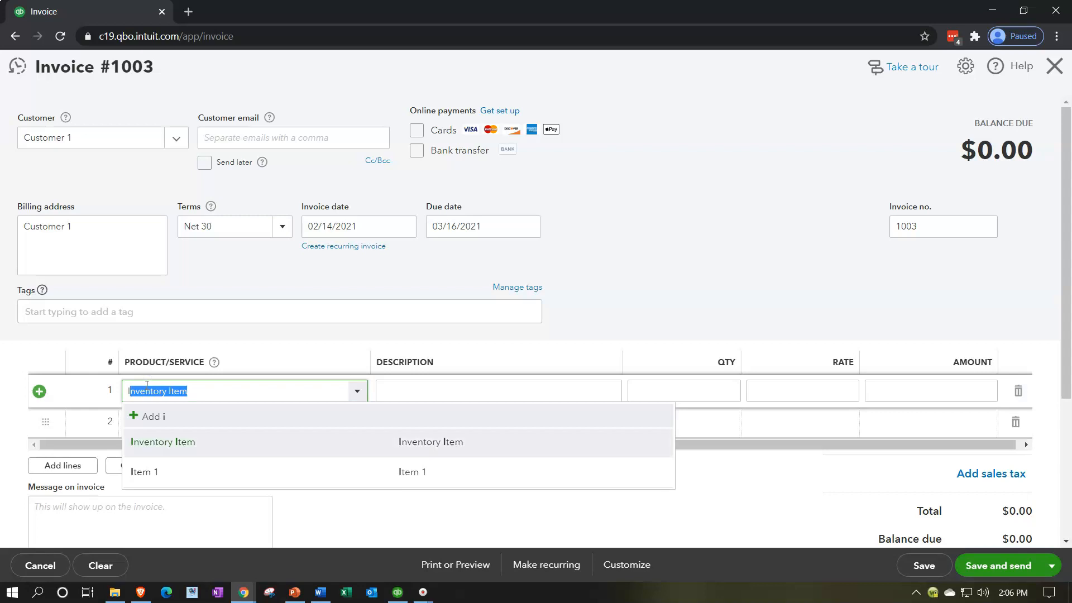
pyautogui.press('Tab')
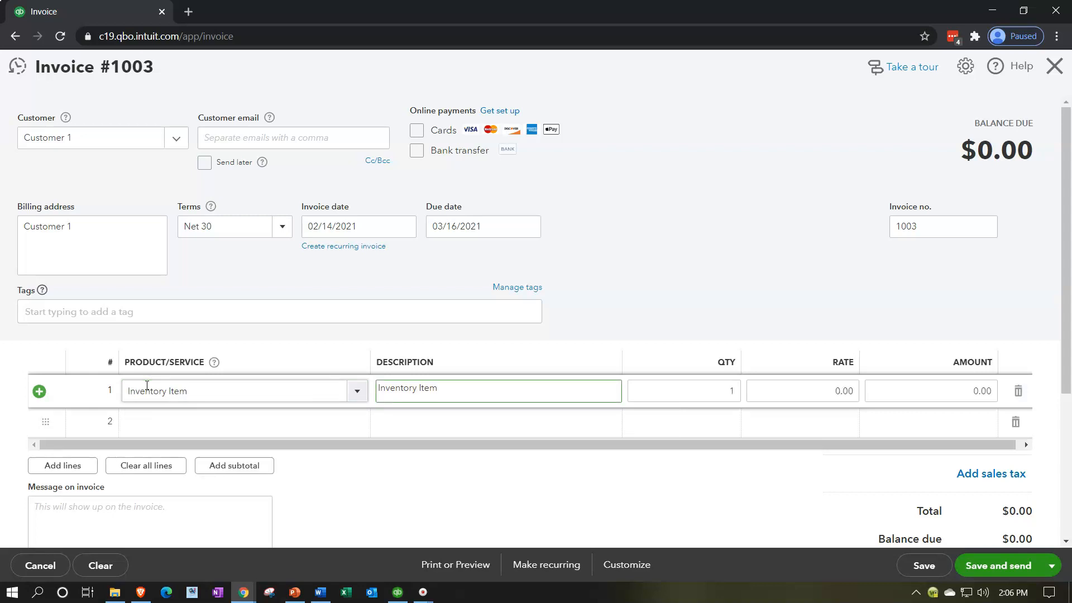
pyautogui.moveTo(790, 388); pyautogui.dragTo(868, 383)
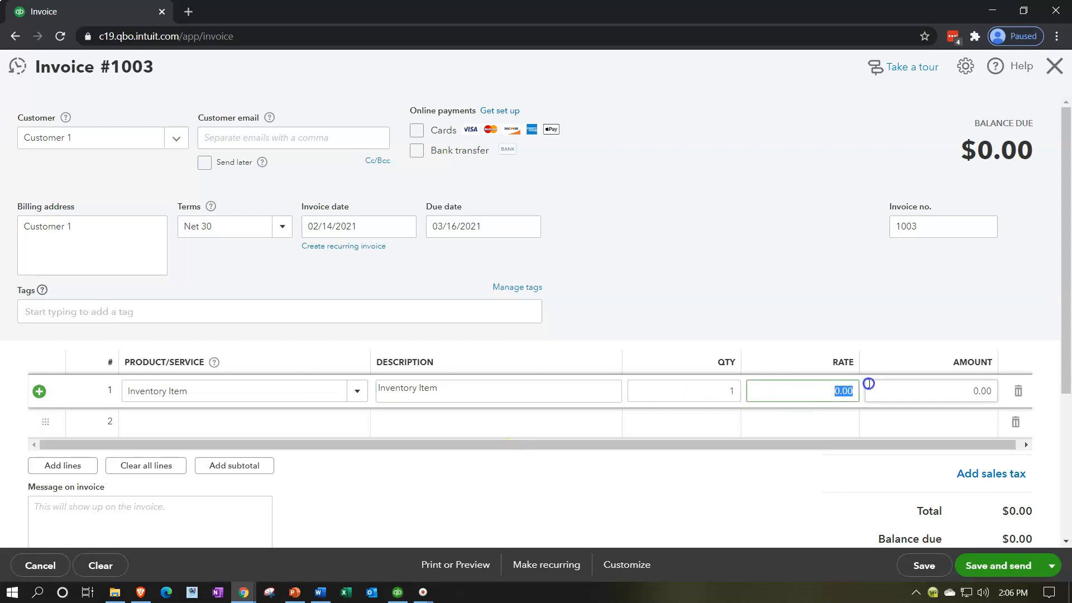
pyautogui.write('100')
pyautogui.click(870, 386)
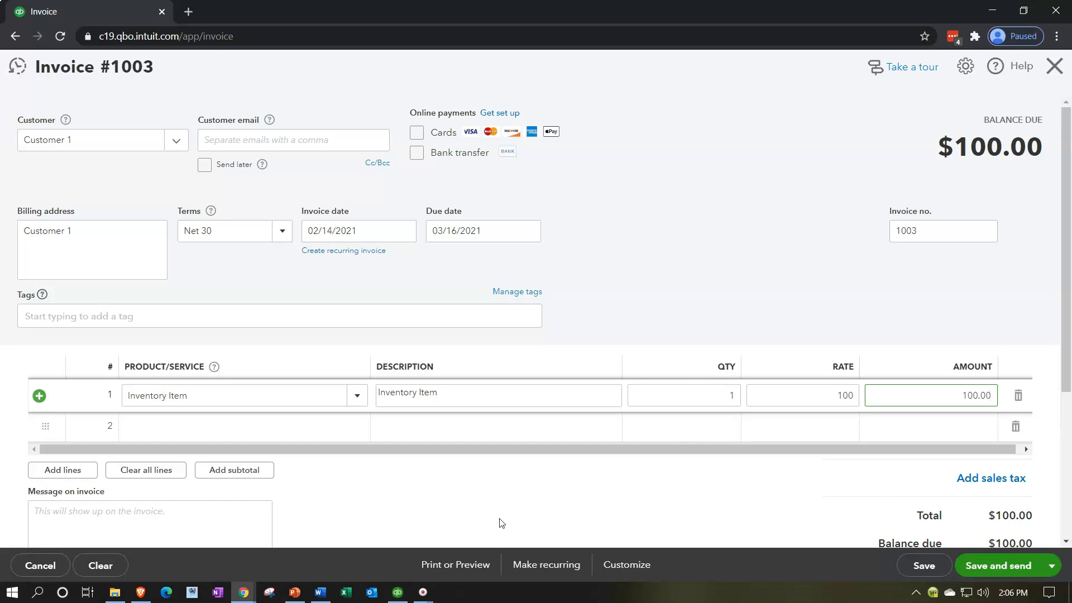
# Step: Open the invoice's print preview, review its layout from header to balance due, and close the preview
pyautogui.click(460, 565)
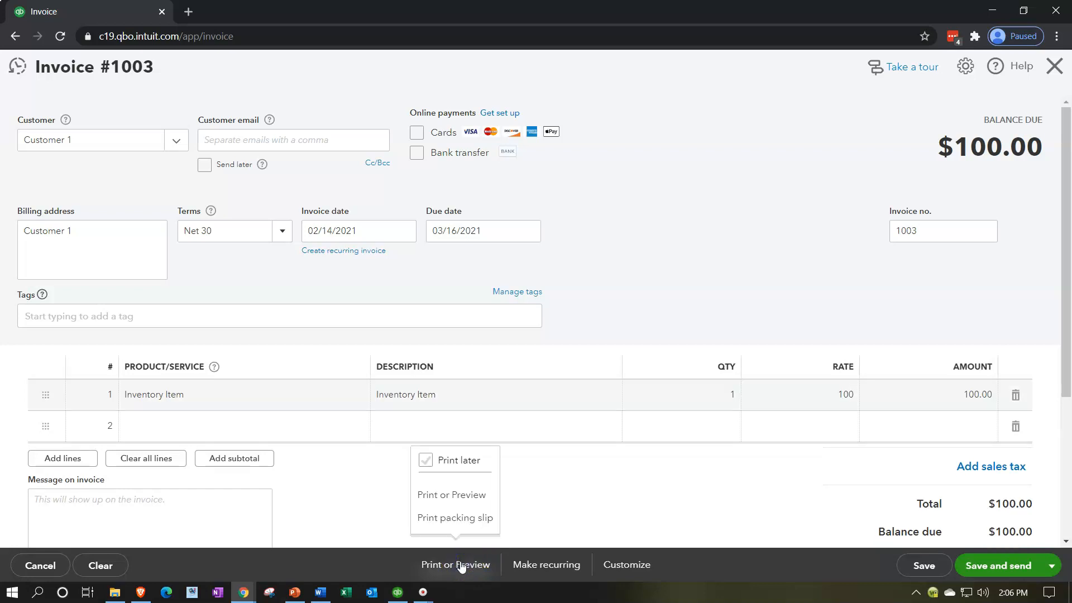
pyautogui.click(456, 503)
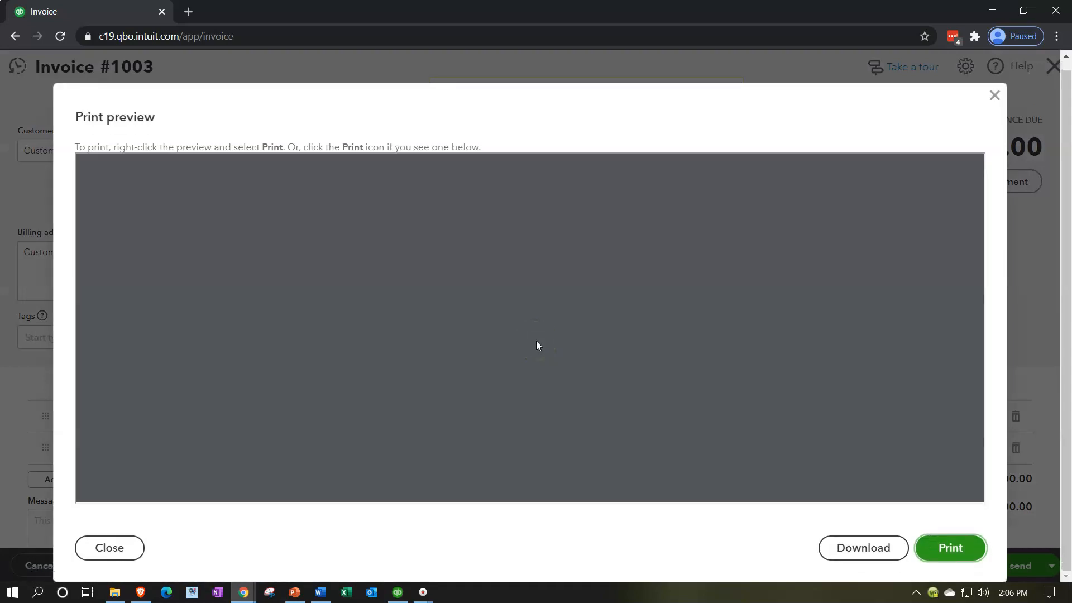
pyautogui.scroll(-8, 537, 345)
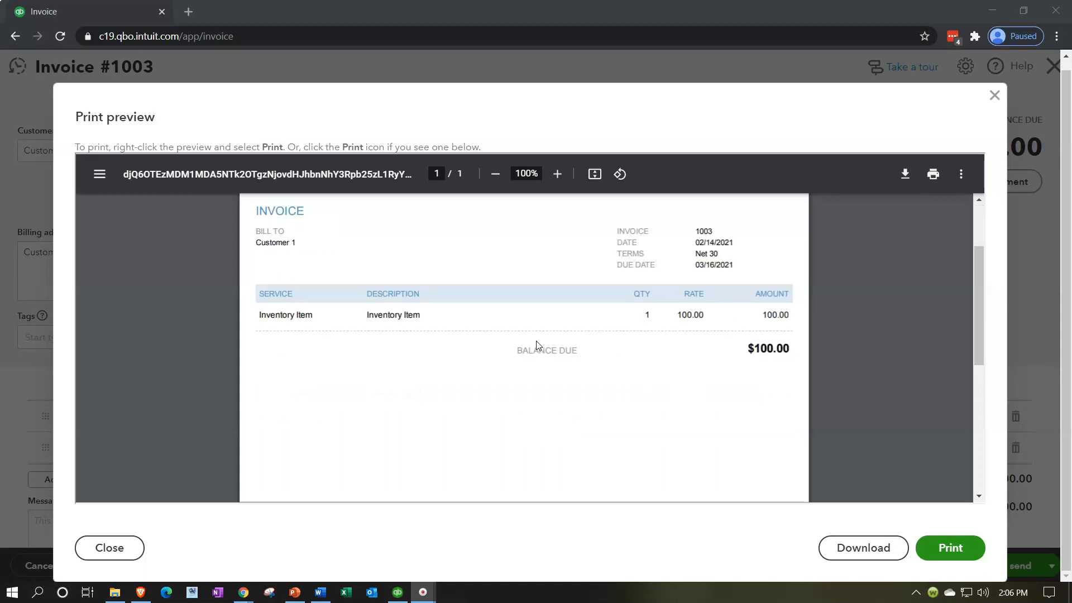
pyautogui.scroll(6, 538, 345)
pyautogui.scroll(2, 538, 345)
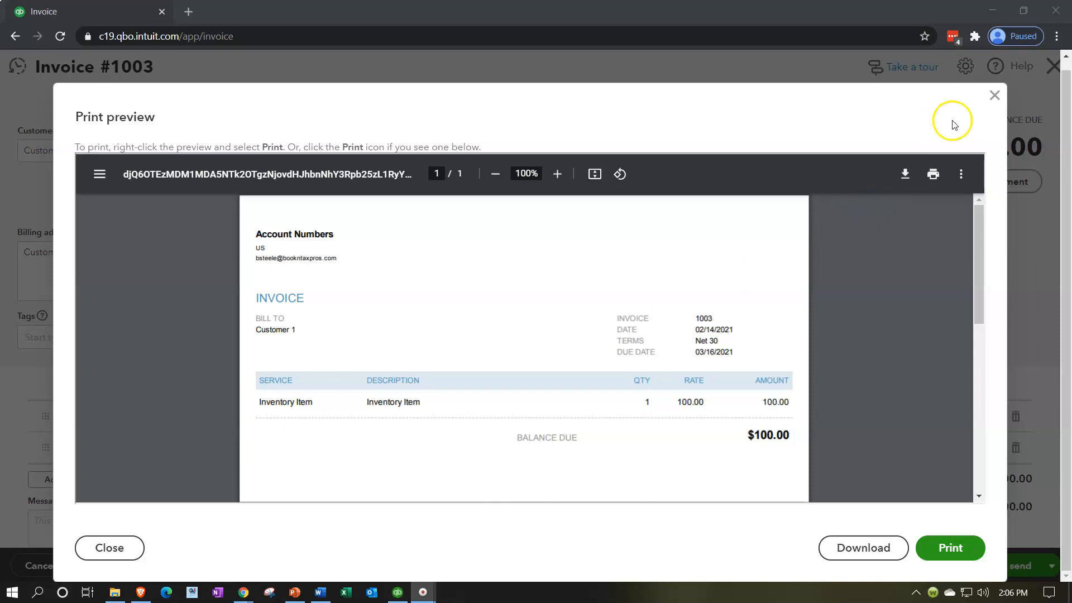
pyautogui.click(995, 95)
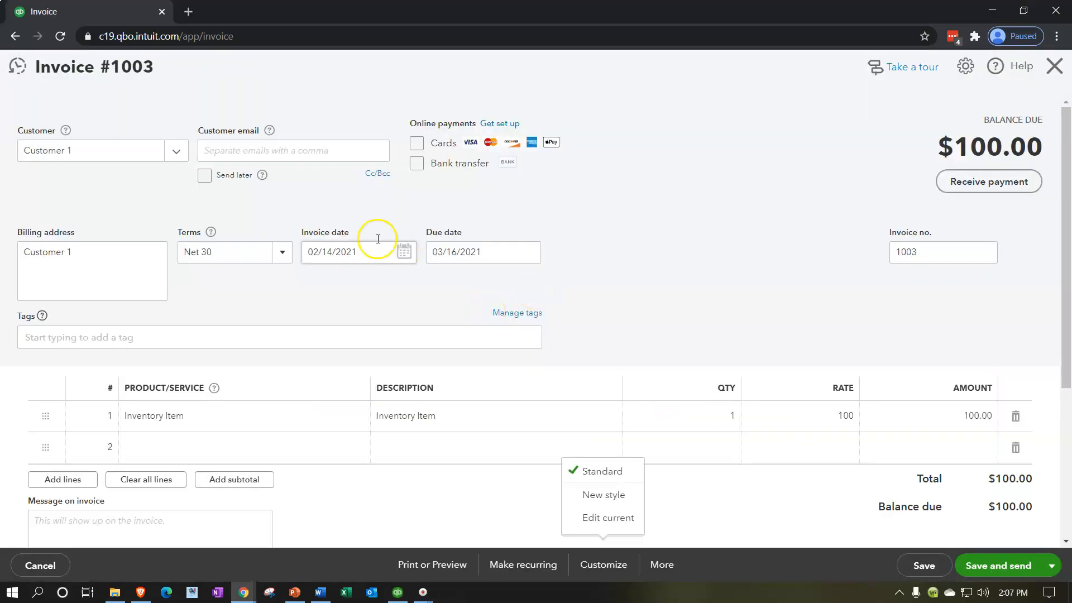
# Step: Look at the invoice's form style customization options and close the invoice
pyautogui.click(721, 576)
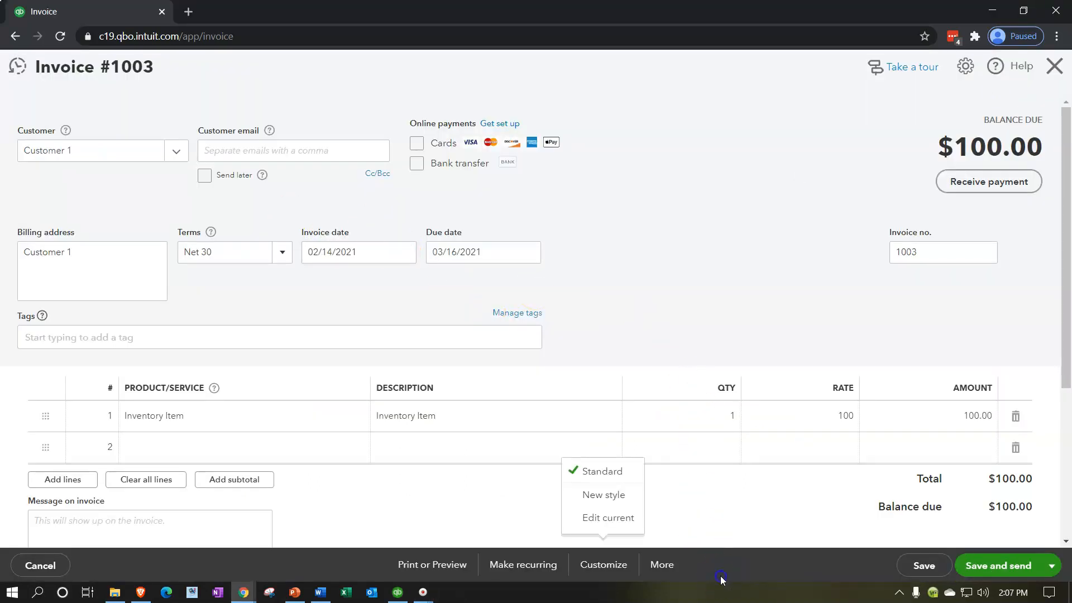
pyautogui.click(601, 566)
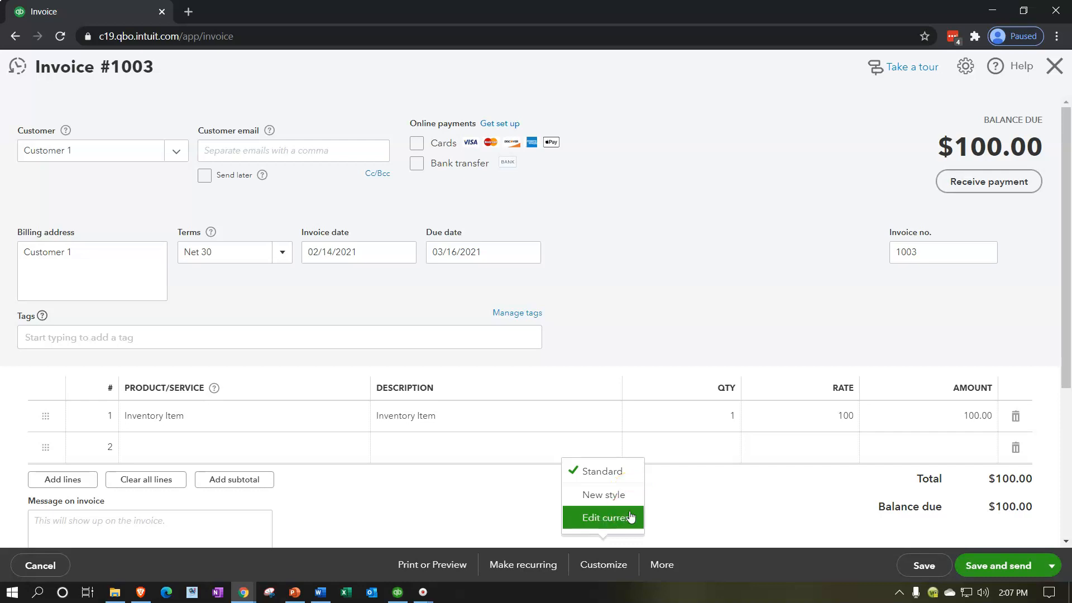
pyautogui.click(1054, 67)
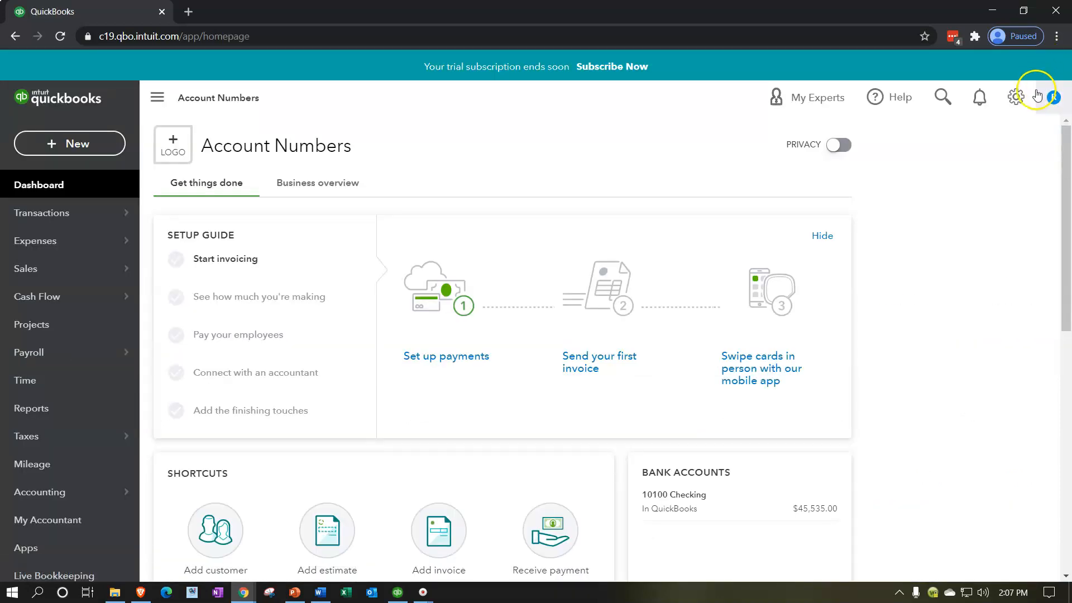
# Step: Open the custom form styles list with the navigation sidebar collapsed, and start a new Invoice style
pyautogui.click(1005, 111)
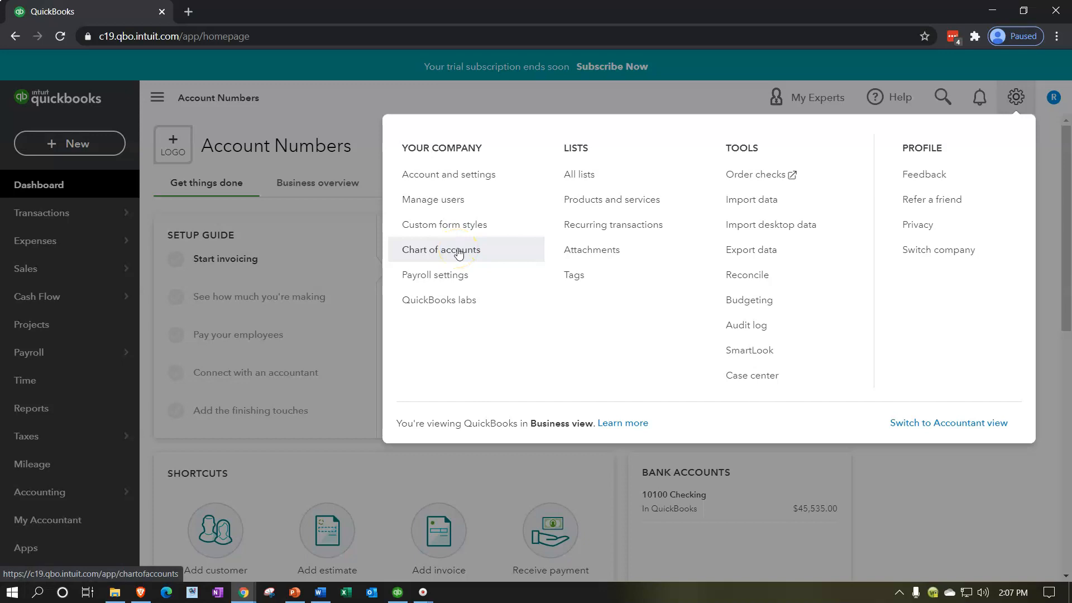
pyautogui.click(495, 230)
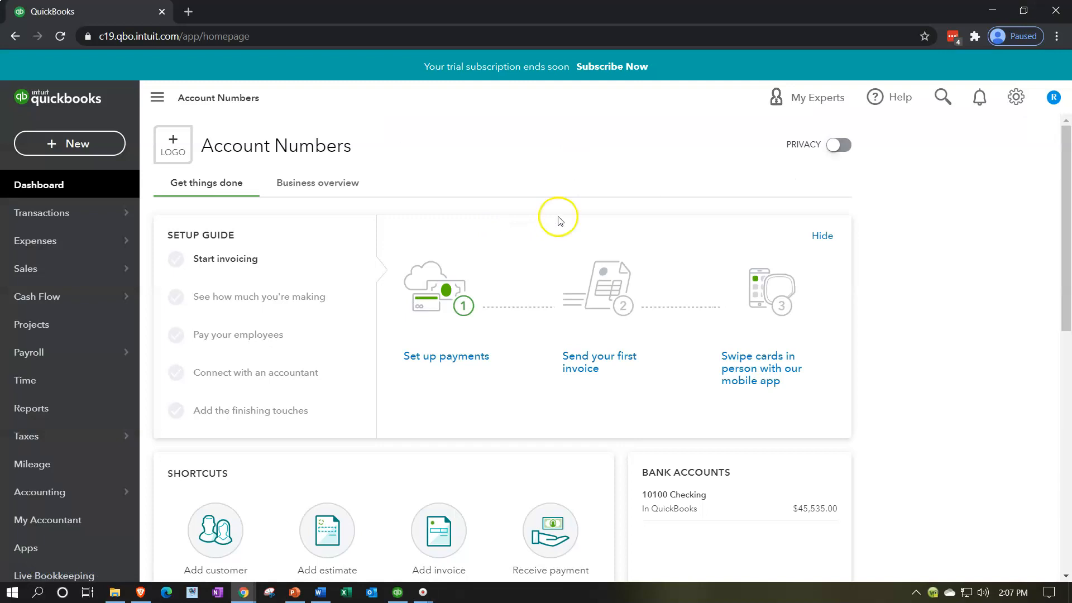
pyautogui.click(158, 99)
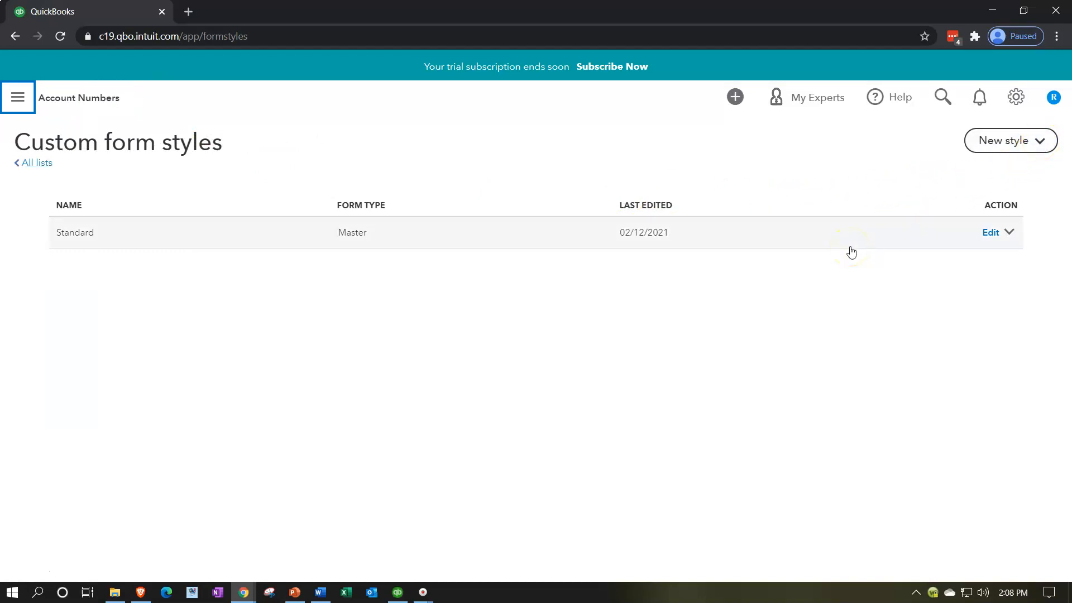
pyautogui.click(1042, 143)
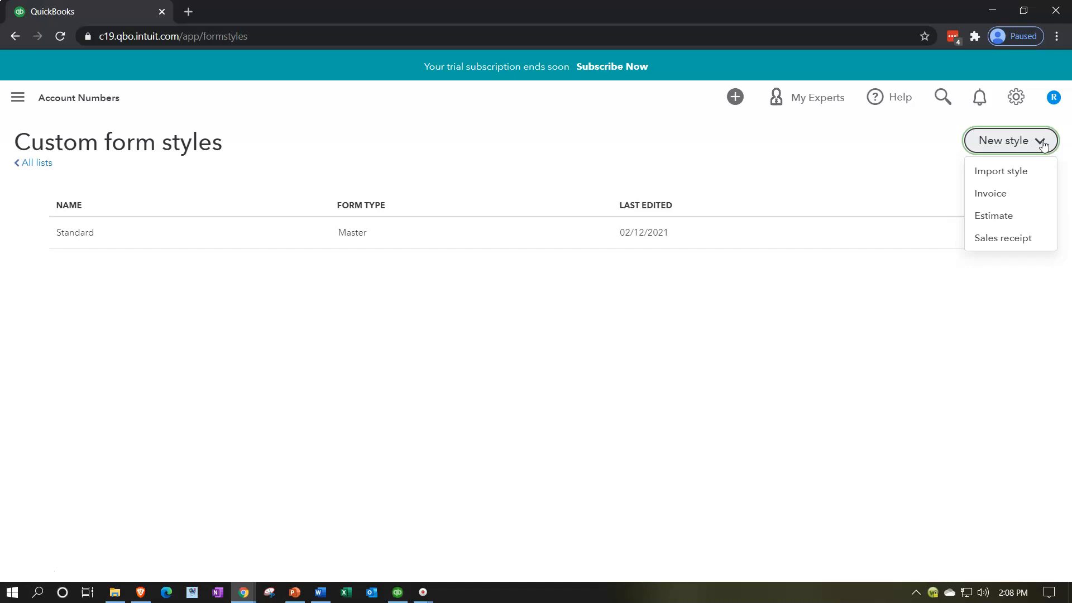
pyautogui.click(1002, 195)
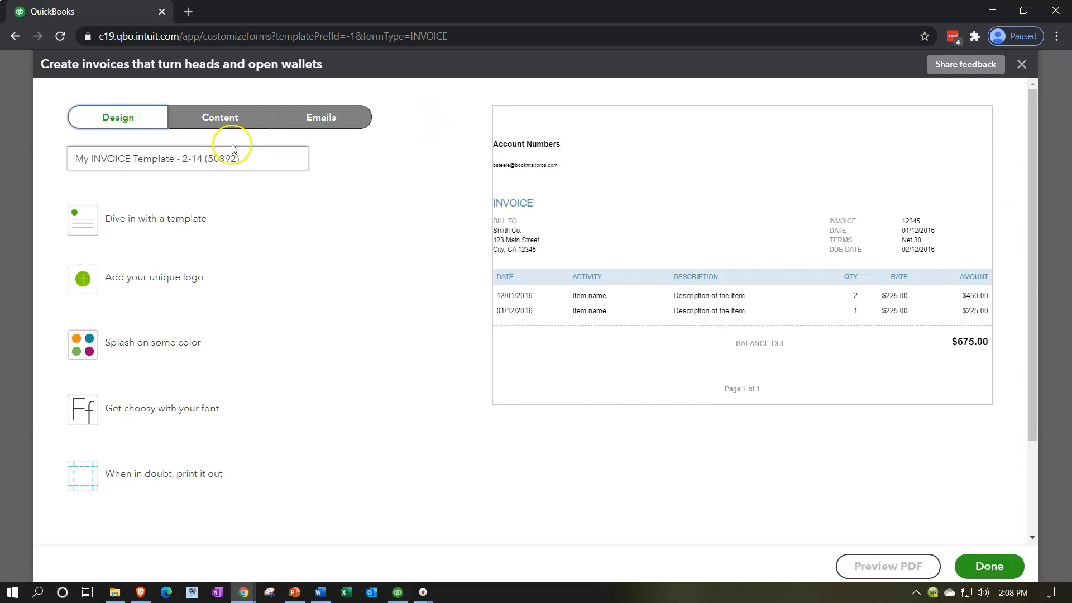
# Step: Look through the Content and Emails settings of the new invoice style and return to its Design settings
pyautogui.click(220, 121)
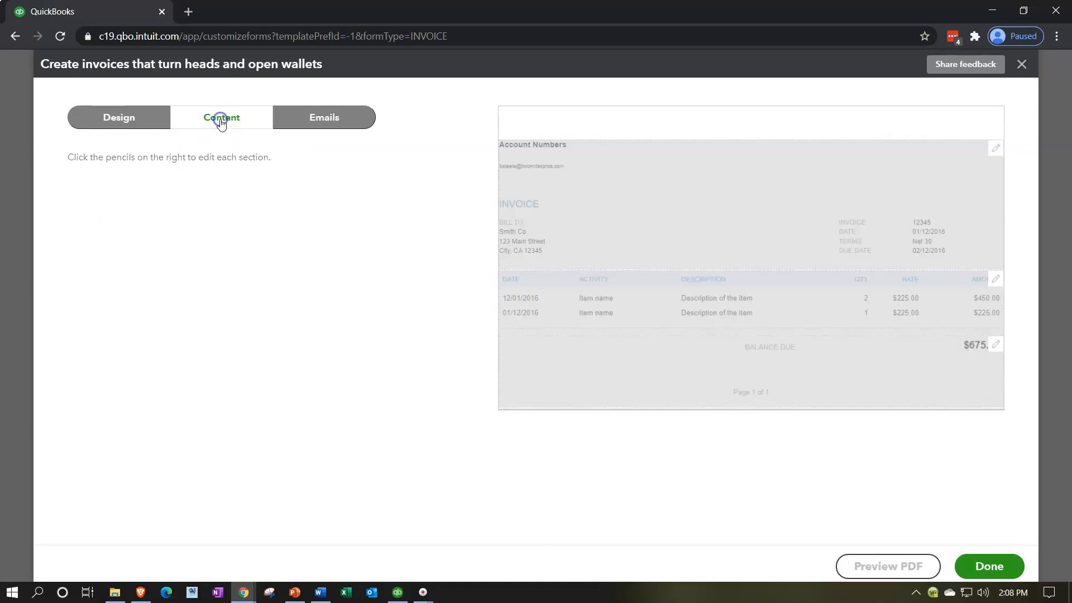
pyautogui.click(332, 119)
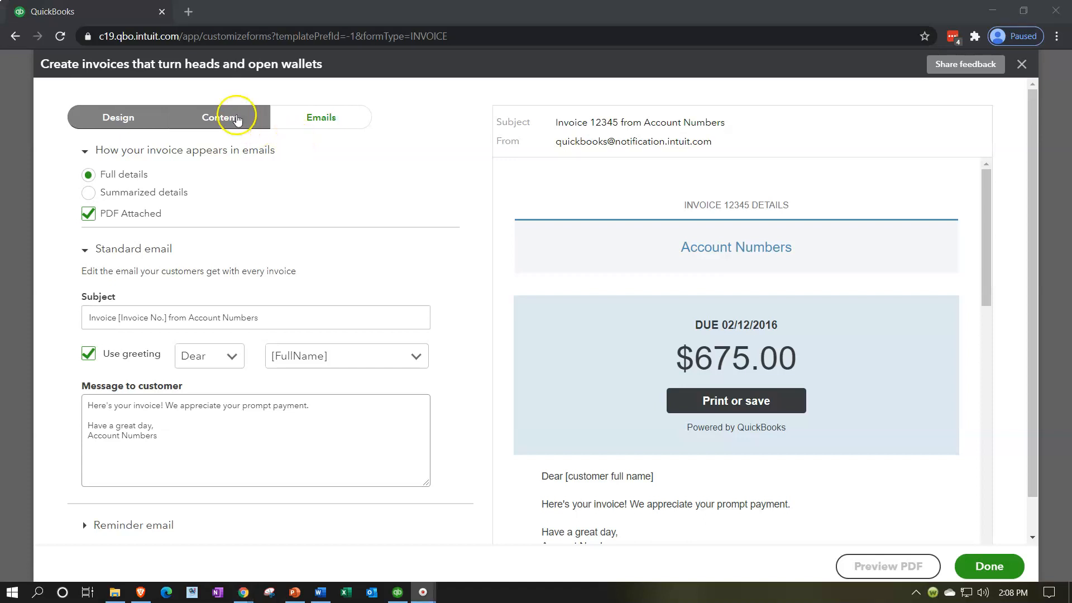
pyautogui.click(123, 116)
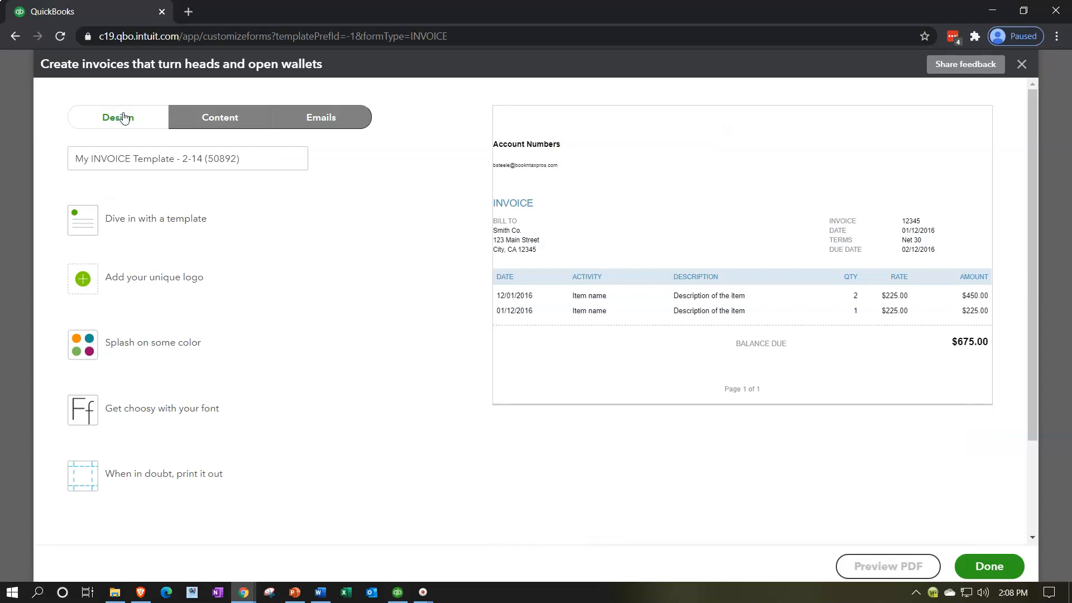
# Step: Rename the invoice template to "Template - 1"
pyautogui.click(138, 163)
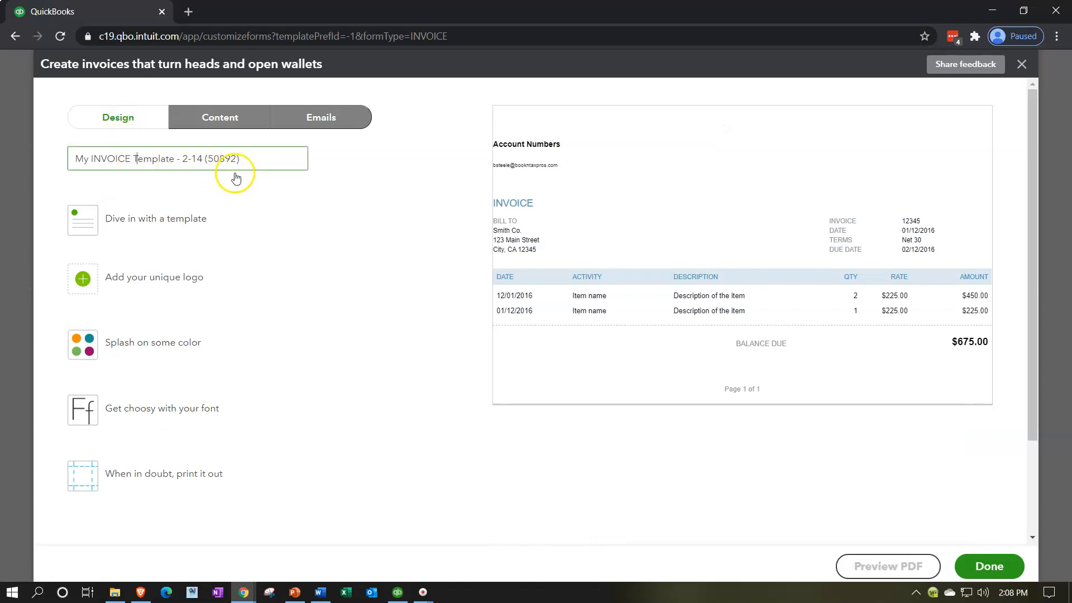
pyautogui.moveTo(258, 159); pyautogui.dragTo(53, 148)
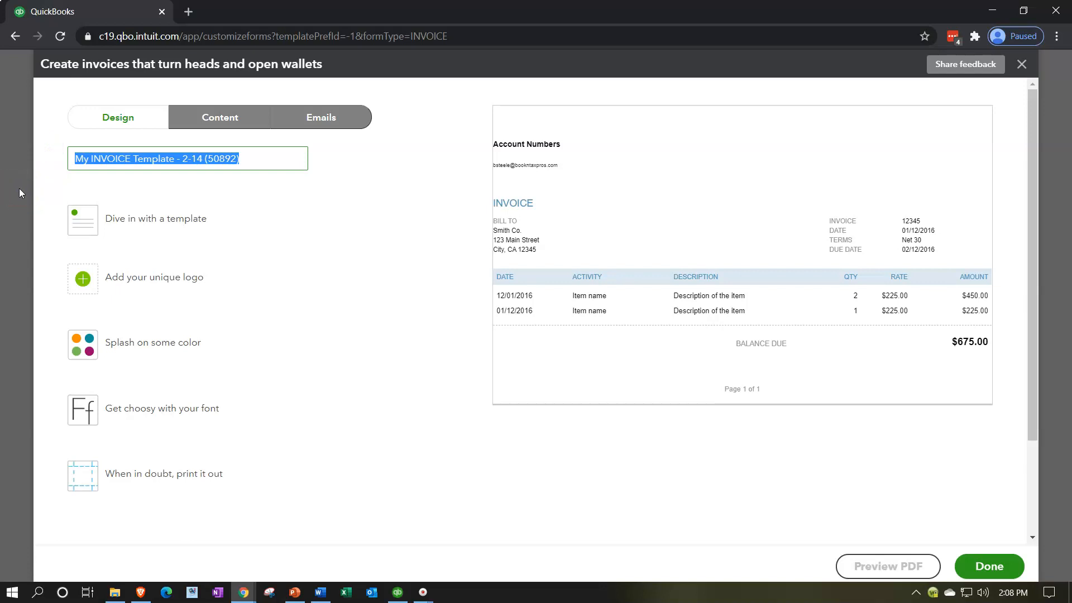
pyautogui.press('Right')
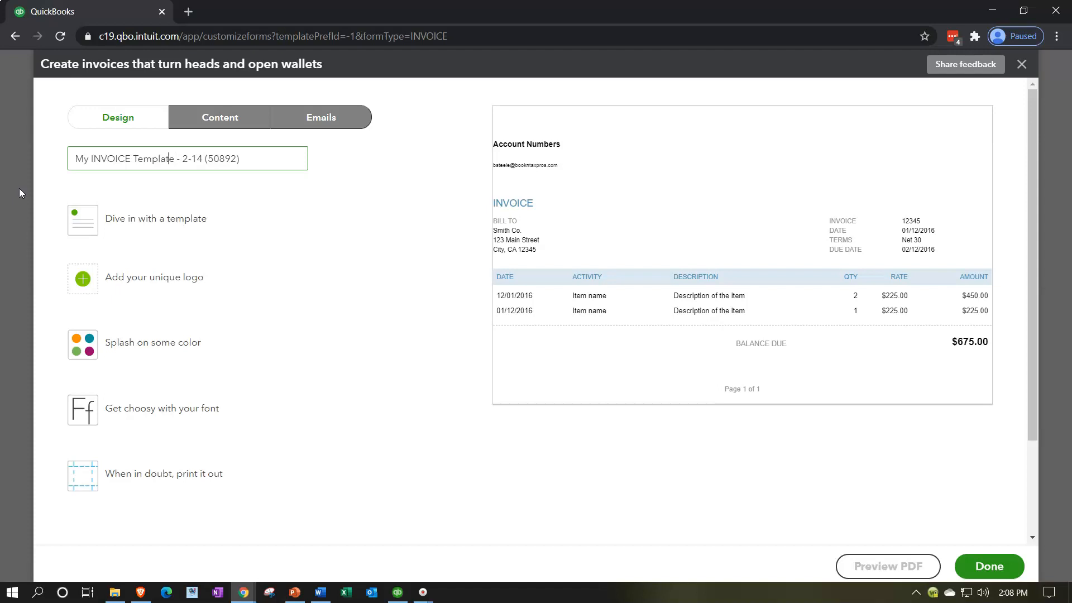
pyautogui.press('BackSpace')
pyautogui.press('BackSpace')
pyautogui.press('BackSpace')
pyautogui.press('BackSpace')
pyautogui.press('BackSpace')
pyautogui.press('BackSpace')
pyautogui.press('BackSpace')
pyautogui.press('BackSpace')
pyautogui.press('BackSpace')
pyautogui.press('BackSpace')
pyautogui.press('BackSpace')
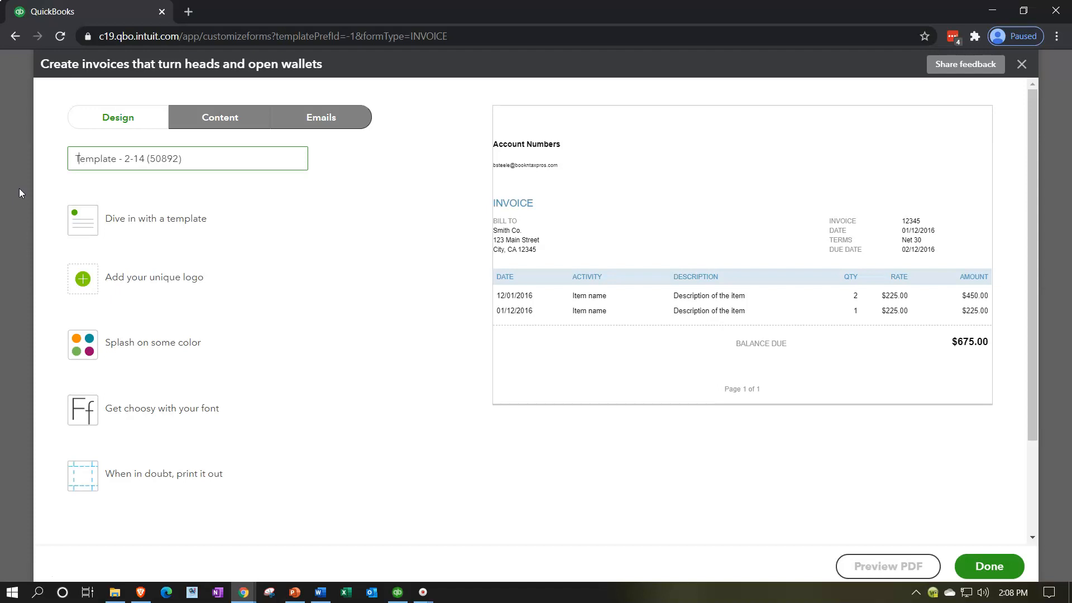
pyautogui.press('BackSpace')
pyautogui.press('BackSpace')
pyautogui.press('BackSpace')
pyautogui.press('BackSpace')
pyautogui.press('BackSpace')
pyautogui.press('BackSpace')
pyautogui.press('BackSpace')
pyautogui.press('BackSpace')
pyautogui.press('BackSpace')
pyautogui.press('BackSpace')
pyautogui.press('BackSpace')
pyautogui.press('BackSpace')
pyautogui.write('1')
pyautogui.press('Tab')
# Step: Preview the Airy new, Airy classic, Modern, Fresh and Bold template layouts, and apply the Friendly layout
pyautogui.click(173, 234)
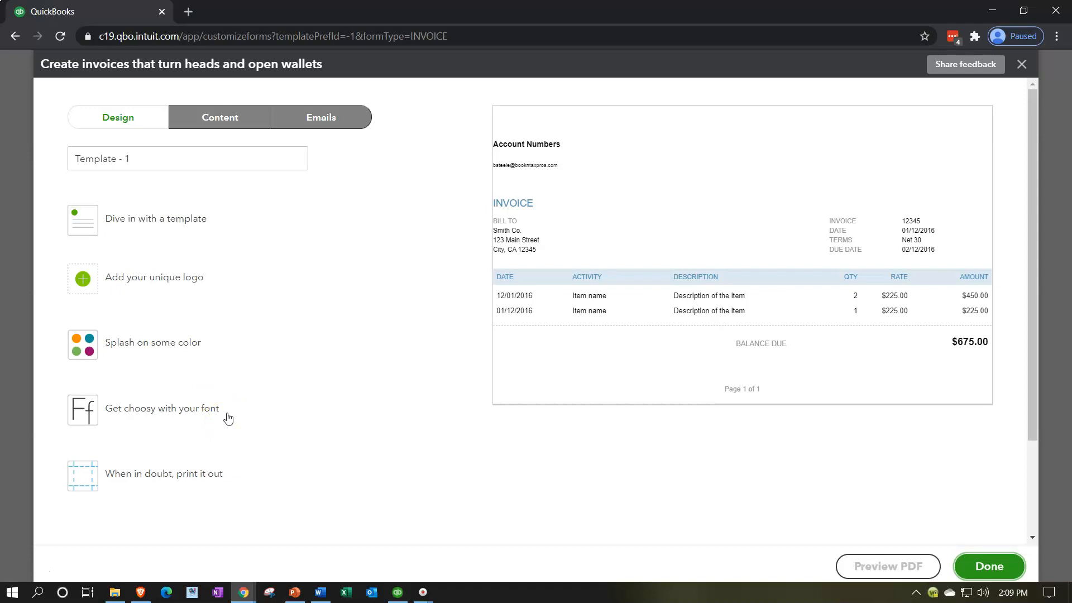
pyautogui.click(97, 216)
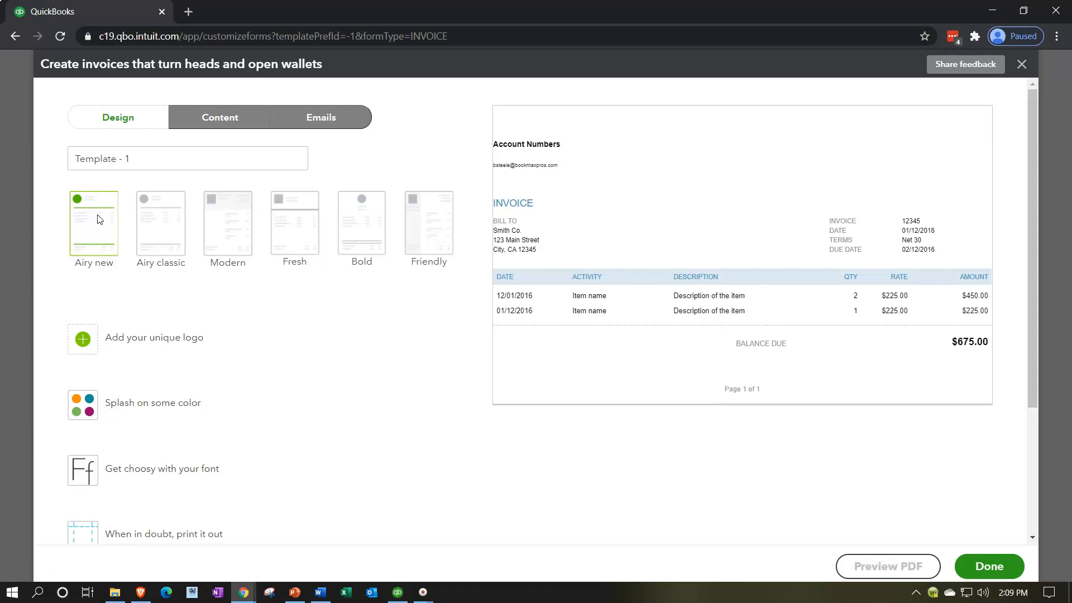
pyautogui.click(99, 219)
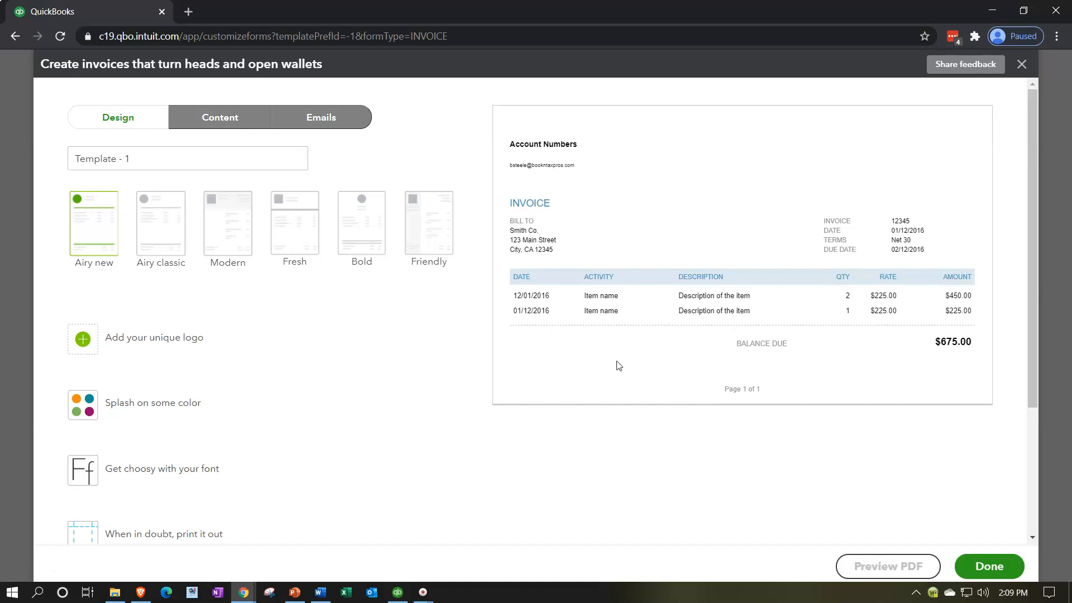
pyautogui.click(162, 226)
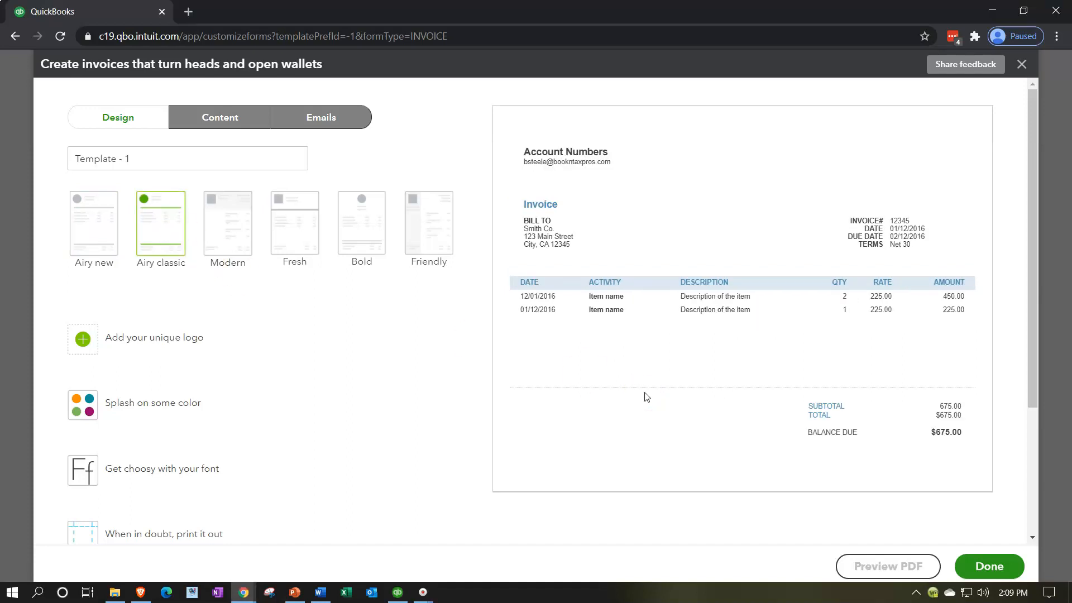
pyautogui.click(224, 244)
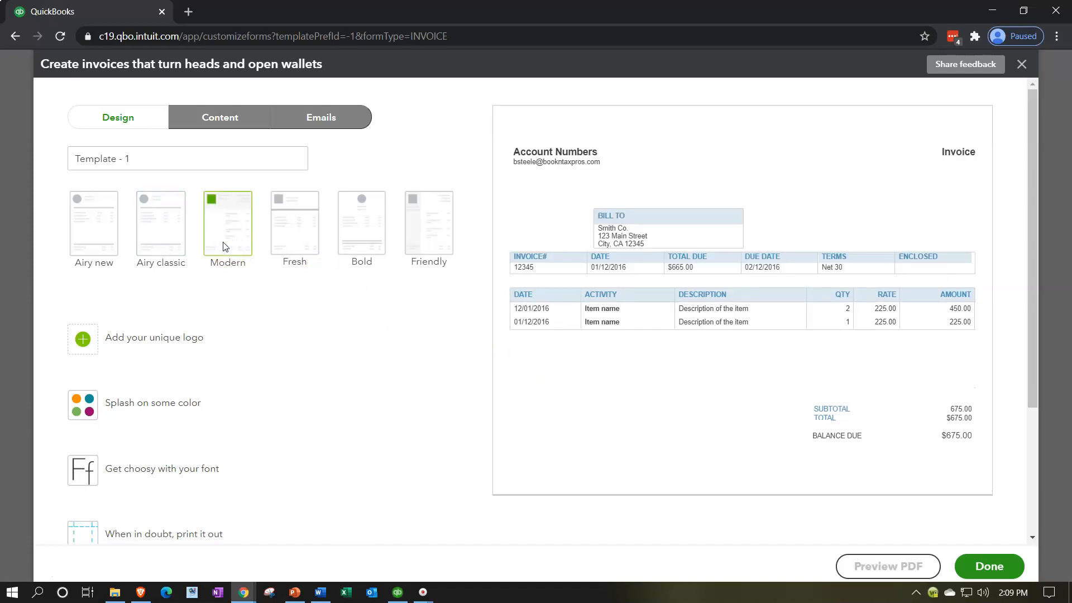
pyautogui.click(299, 224)
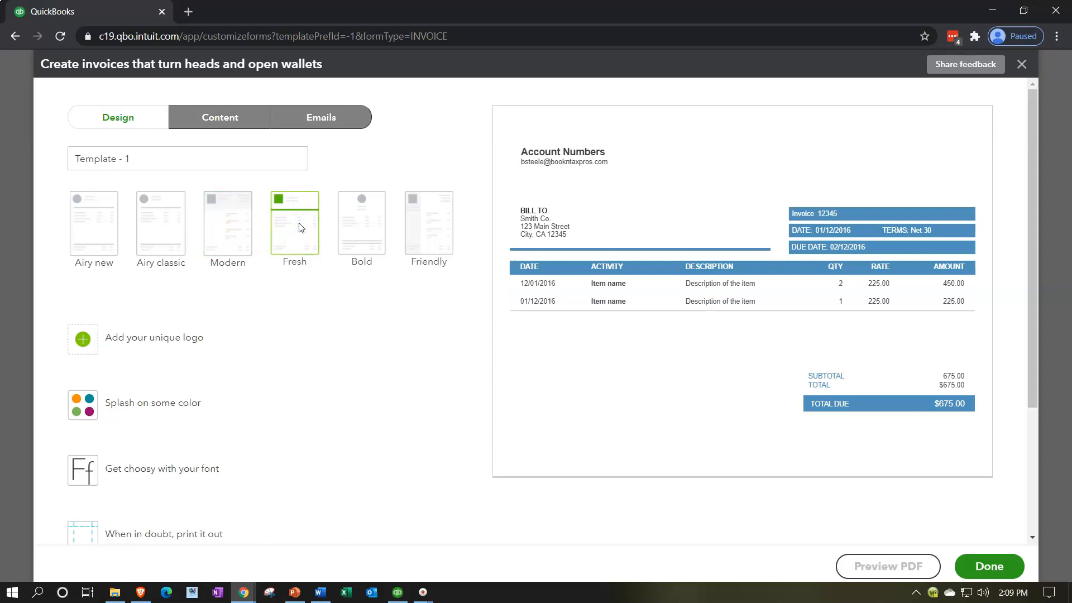
pyautogui.click(369, 222)
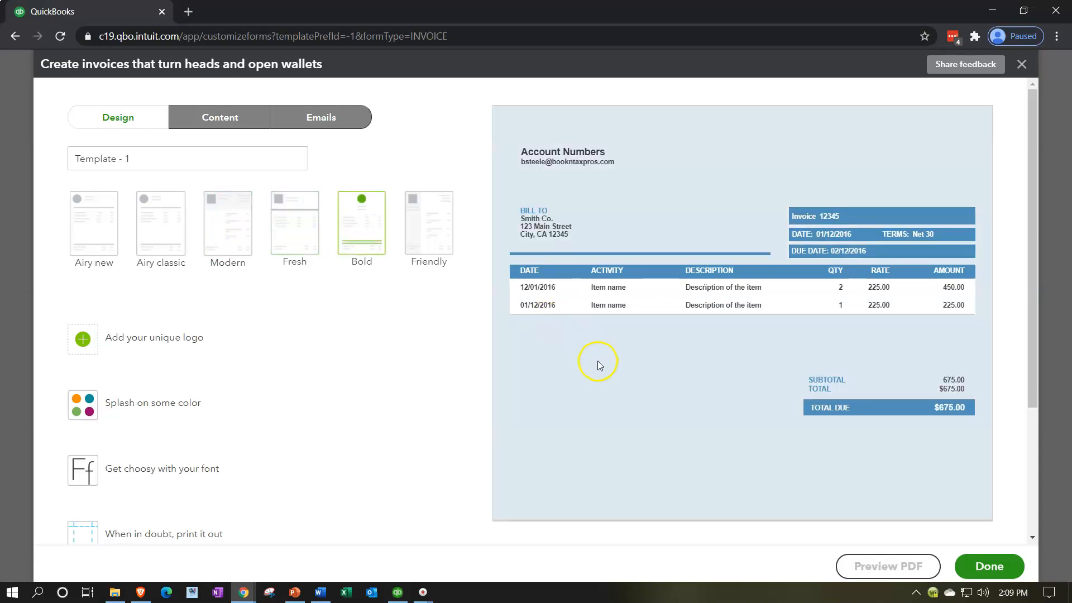
pyautogui.click(440, 223)
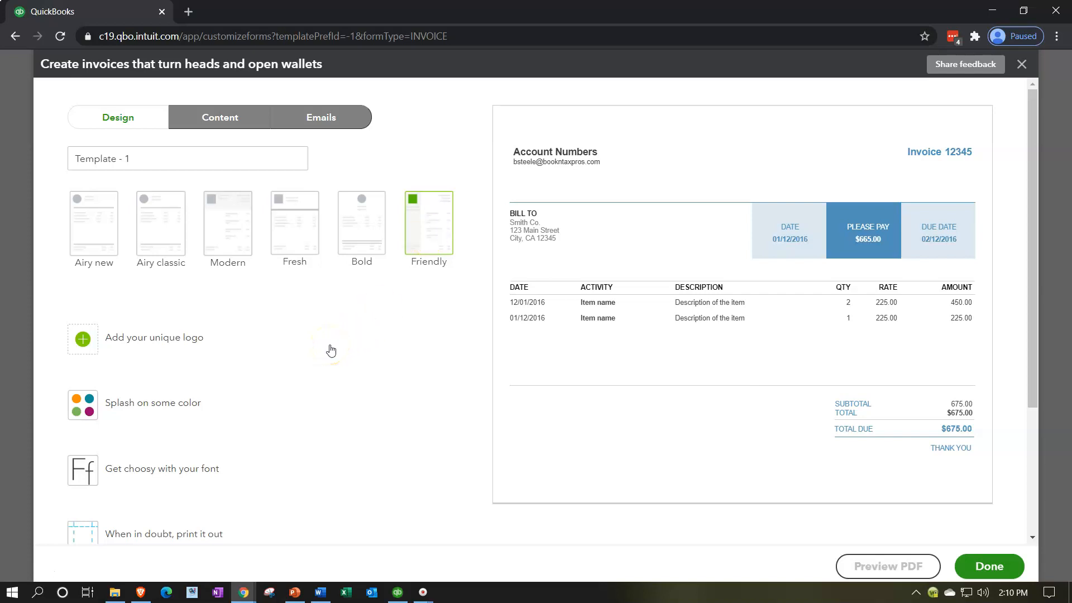
# Step: Add the saved round yellow logo to the invoice template
pyautogui.scroll(-1, 331, 351)
pyautogui.click(161, 274)
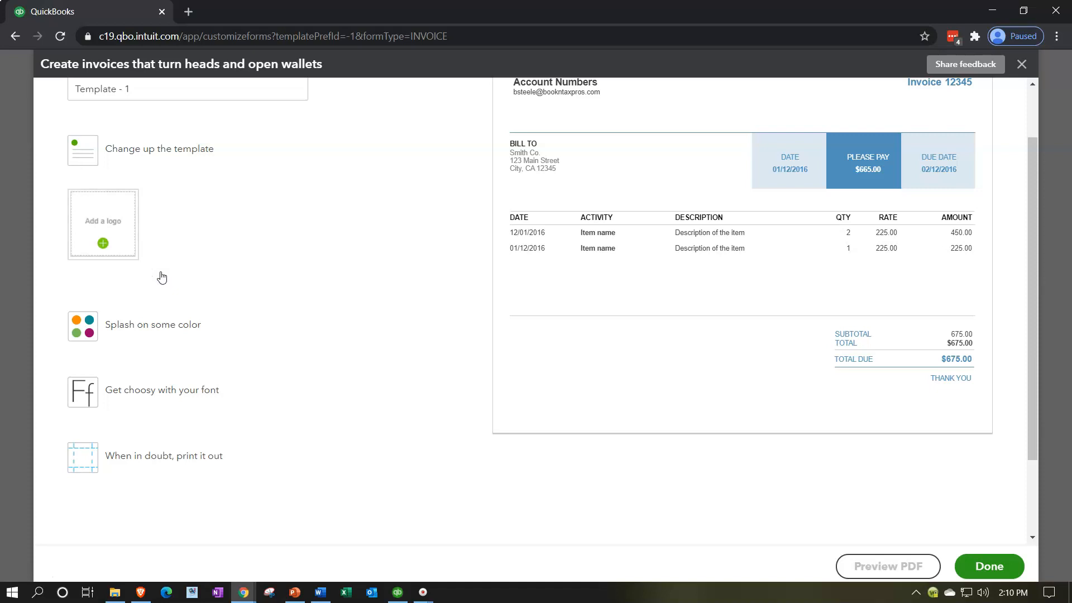
pyautogui.click(110, 237)
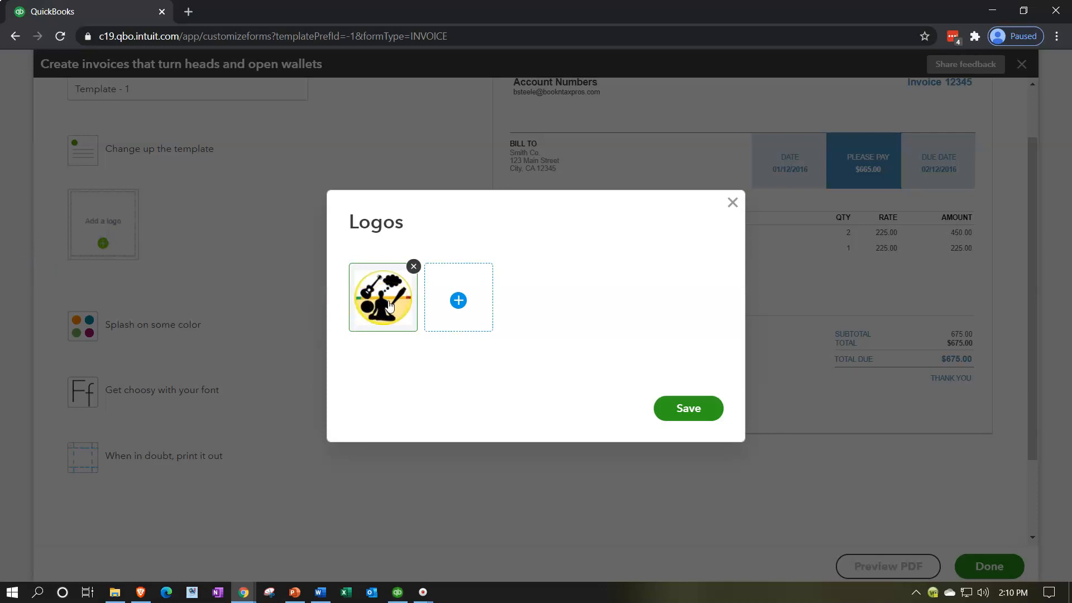
pyautogui.click(659, 408)
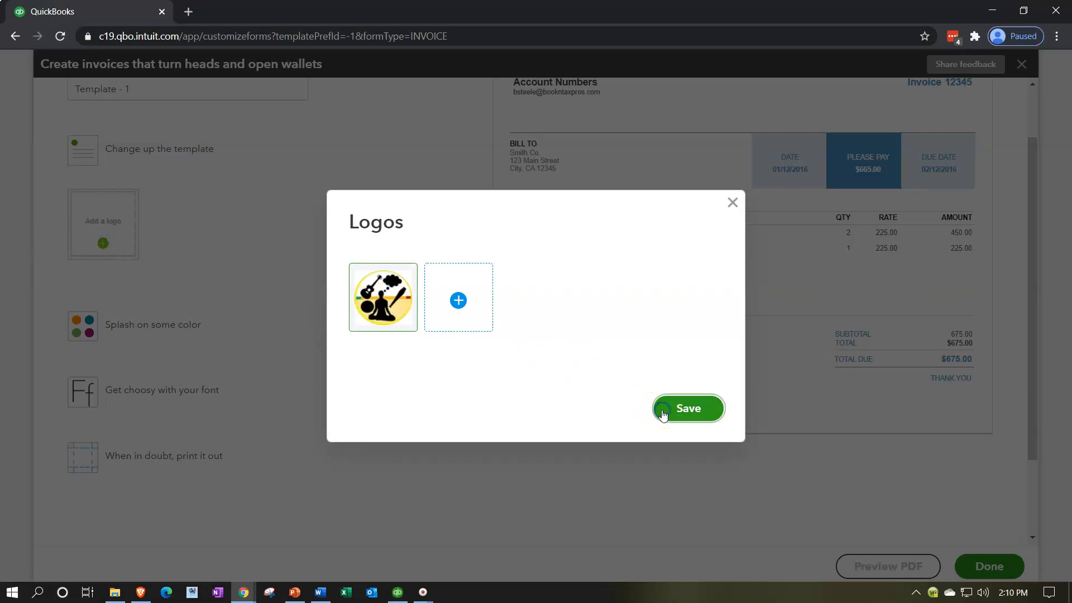
pyautogui.scroll(1, 664, 415)
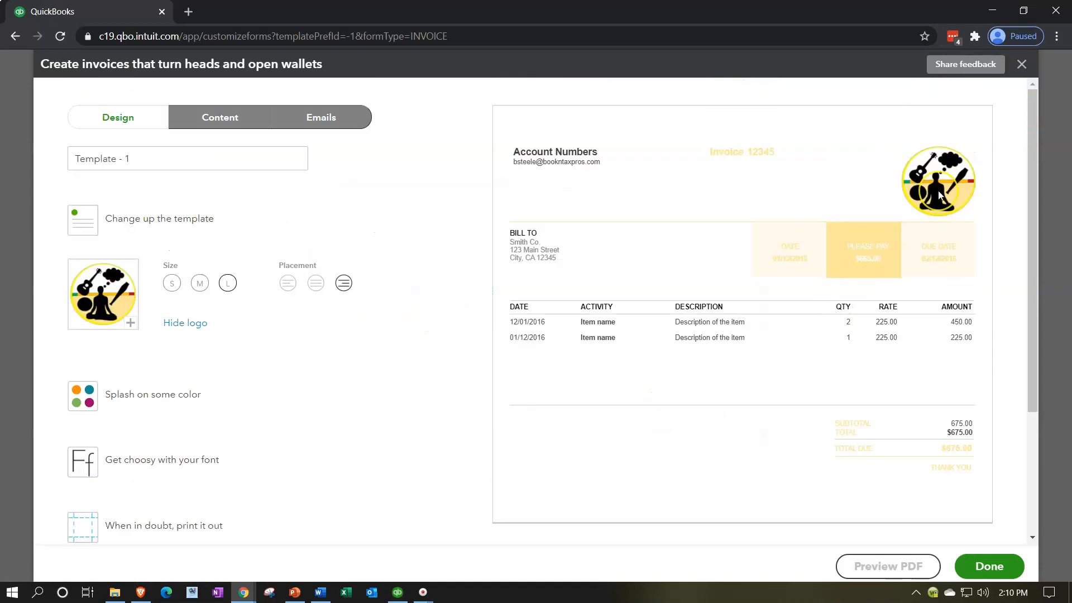
pyautogui.click(901, 251)
pyautogui.click(925, 211)
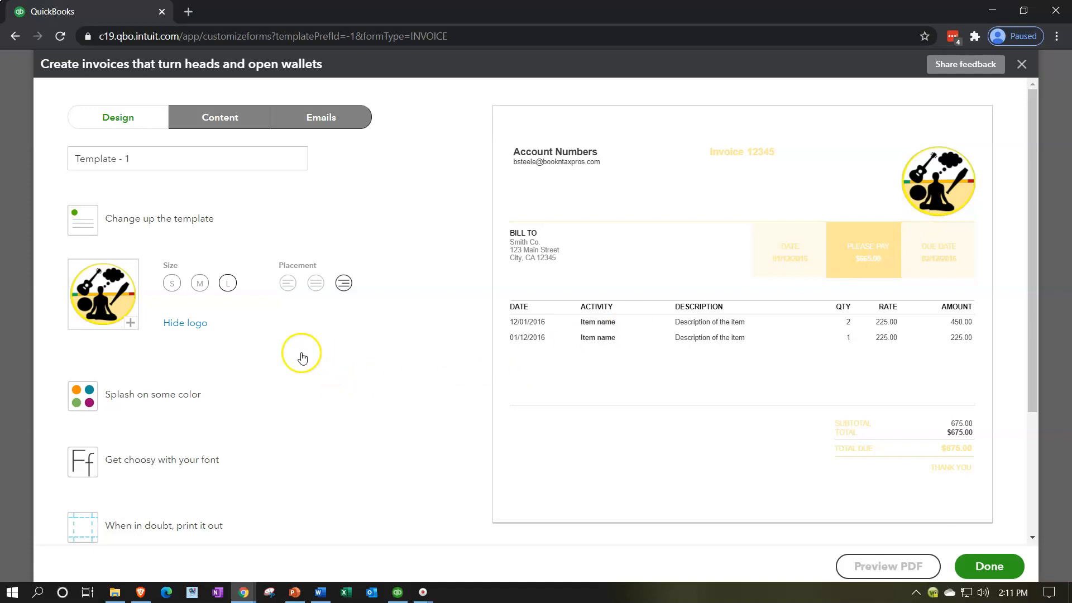
# Step: Preview the small and medium logo sizes, the hidden logo, and the other placements, returning to a large, right-aligned logo
pyautogui.click(173, 284)
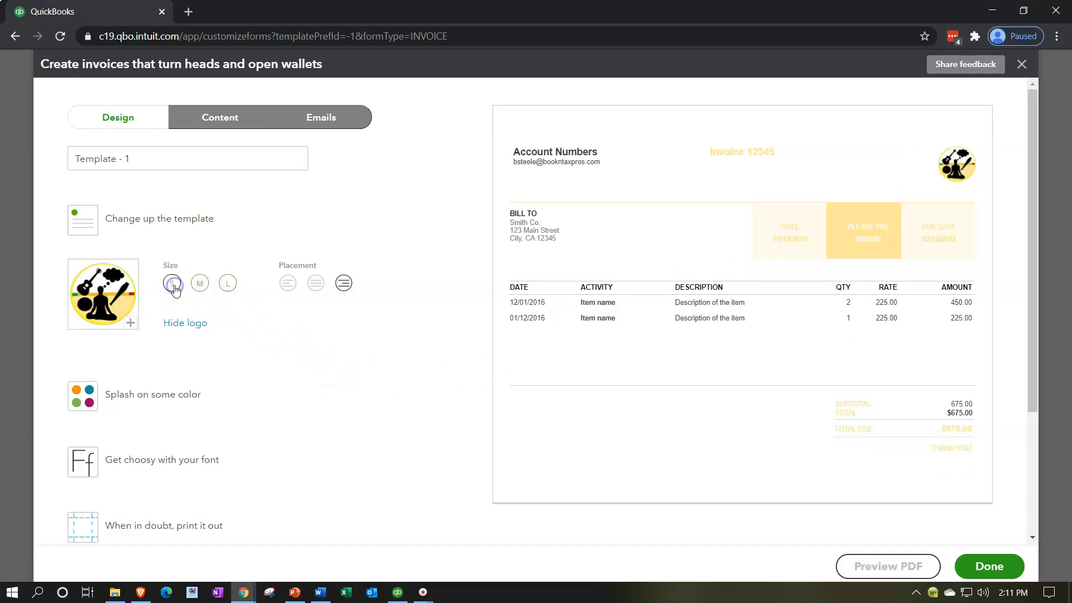
pyautogui.click(199, 285)
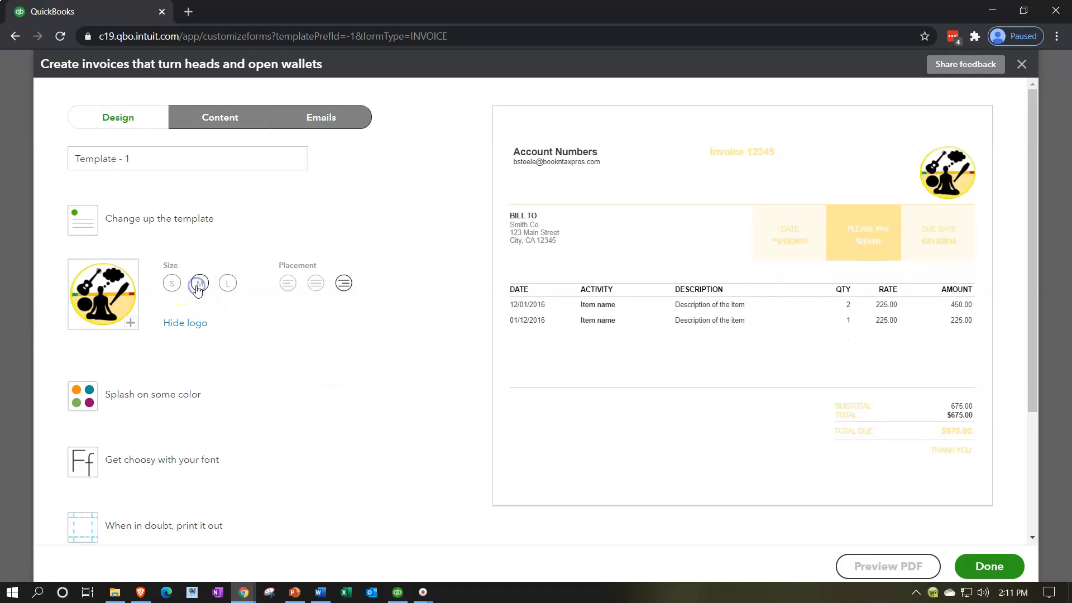
pyautogui.click(226, 284)
pyautogui.click(187, 323)
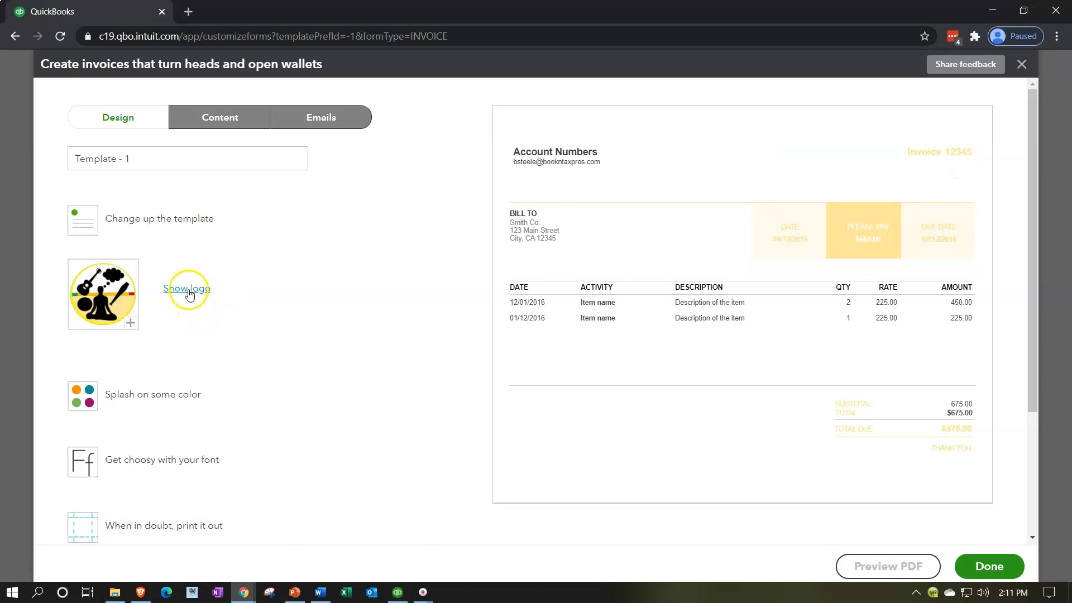
pyautogui.click(188, 290)
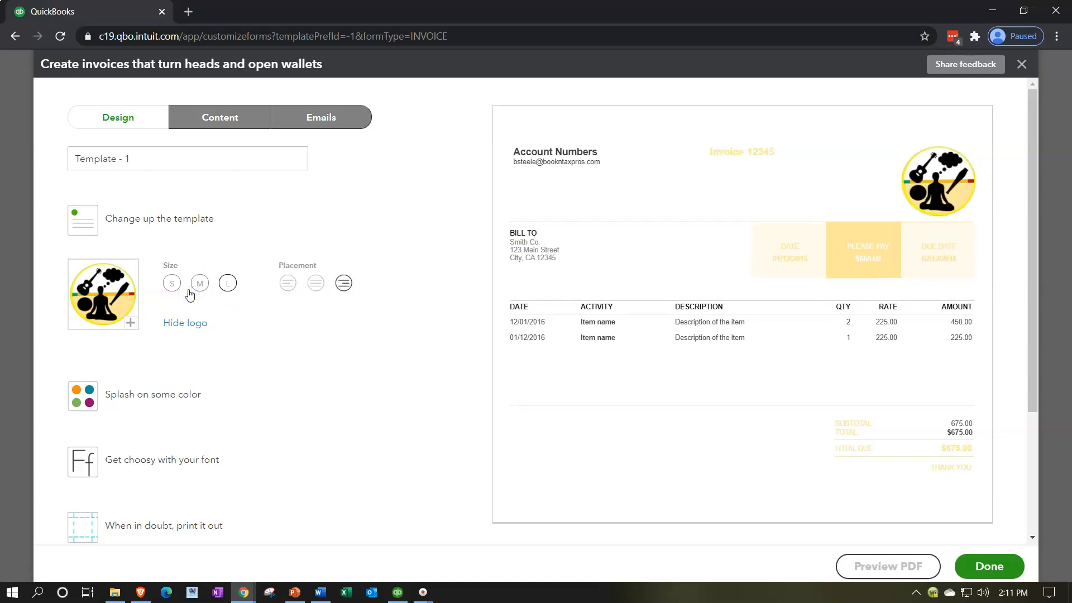
pyautogui.click(288, 283)
pyautogui.click(316, 283)
pyautogui.click(344, 284)
# Step: Try different accent colors on the invoice template, including slate #48565f, teal #0e909a, purple #542852 and orange #ff8c00
pyautogui.scroll(-1, 347, 284)
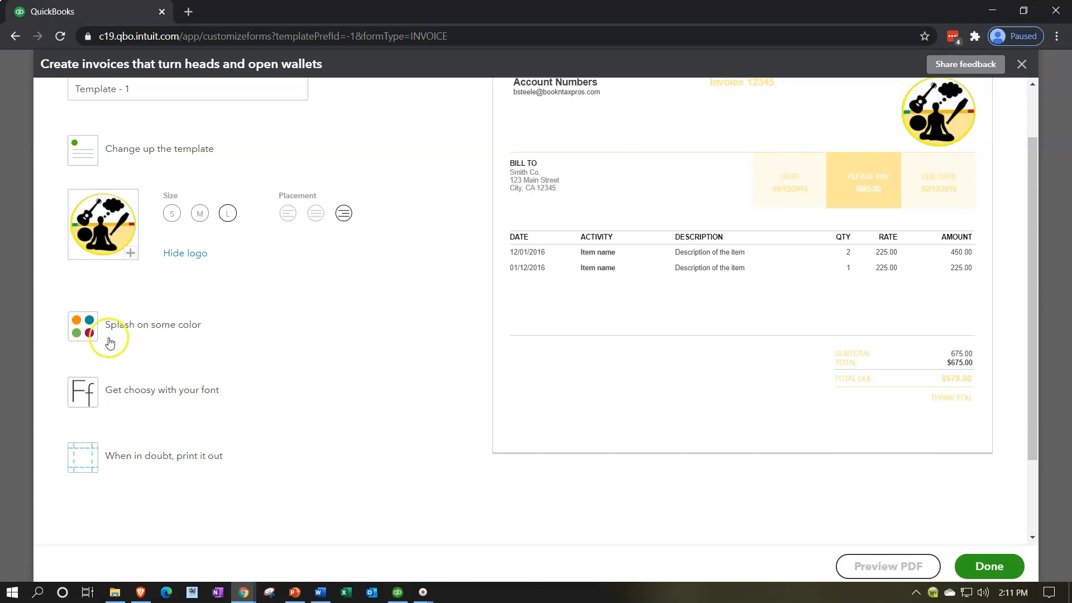
pyautogui.click(89, 335)
pyautogui.click(183, 361)
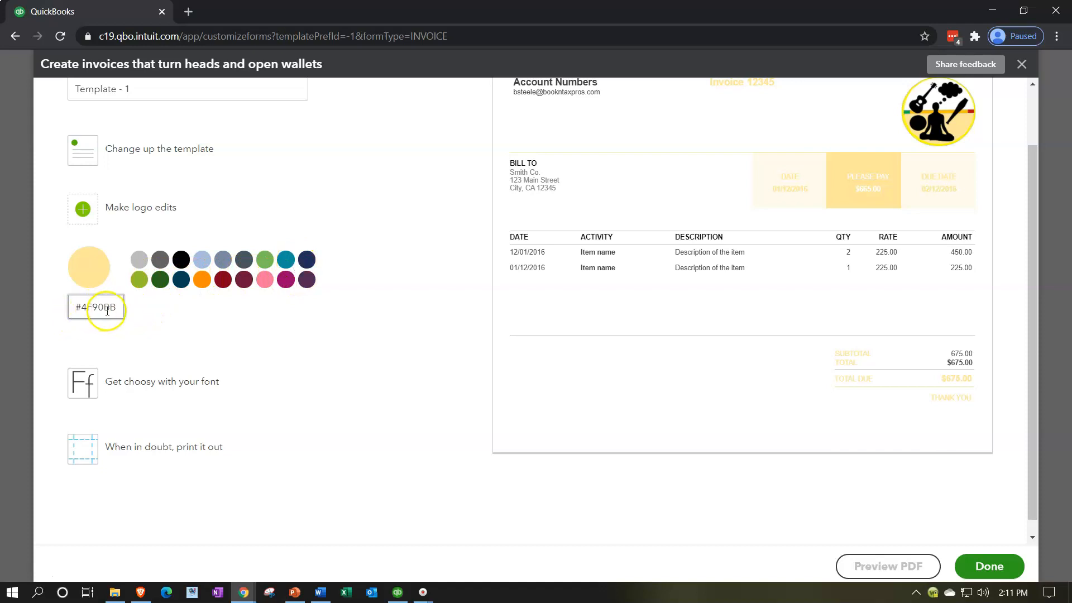
pyautogui.moveTo(117, 304); pyautogui.dragTo(69, 301)
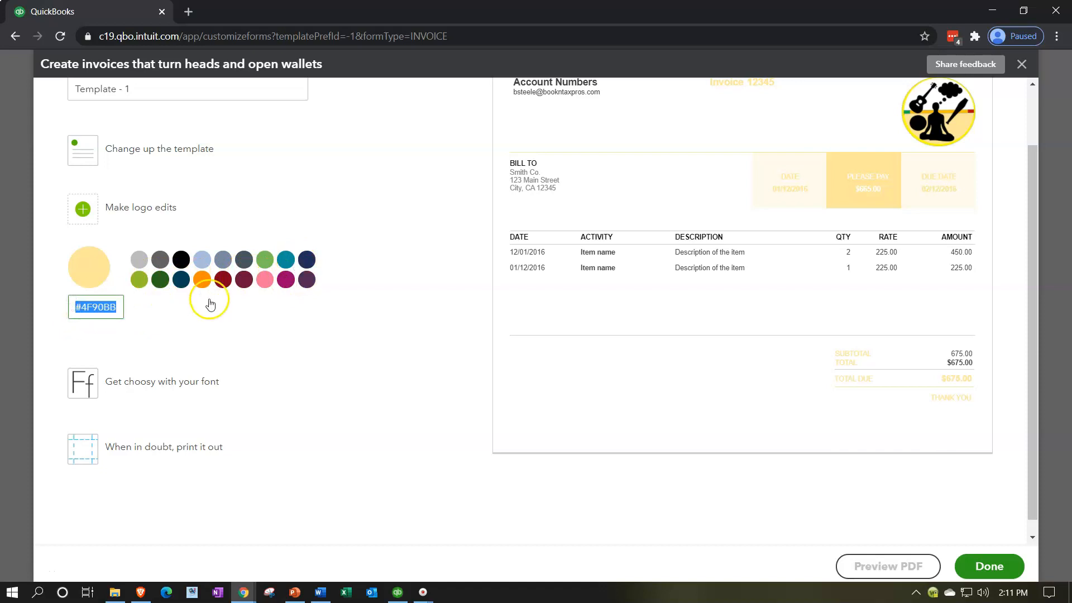
pyautogui.click(242, 261)
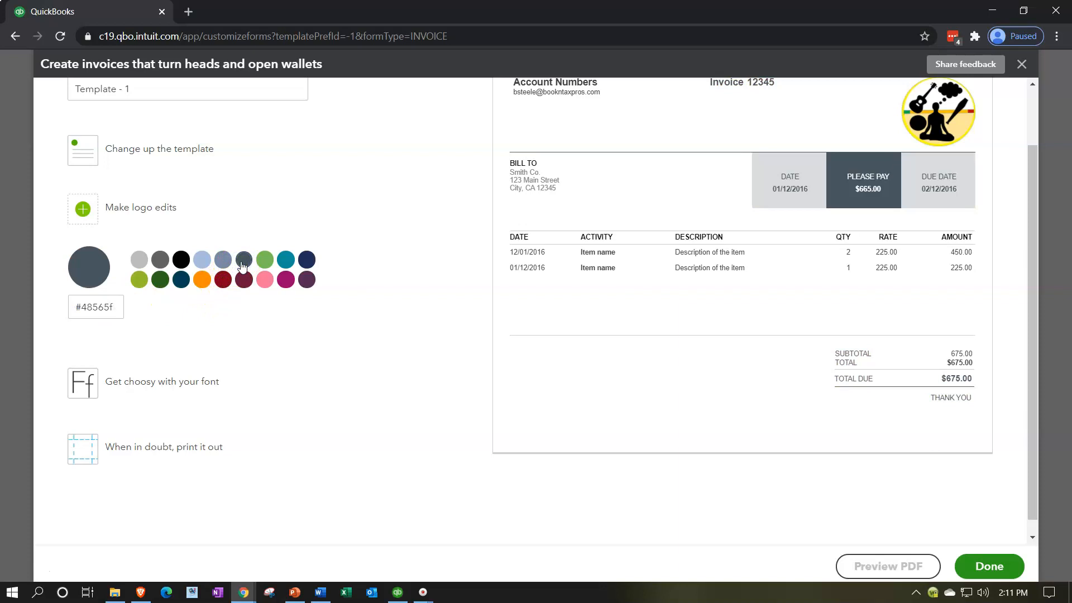
pyautogui.click(264, 261)
pyautogui.click(285, 262)
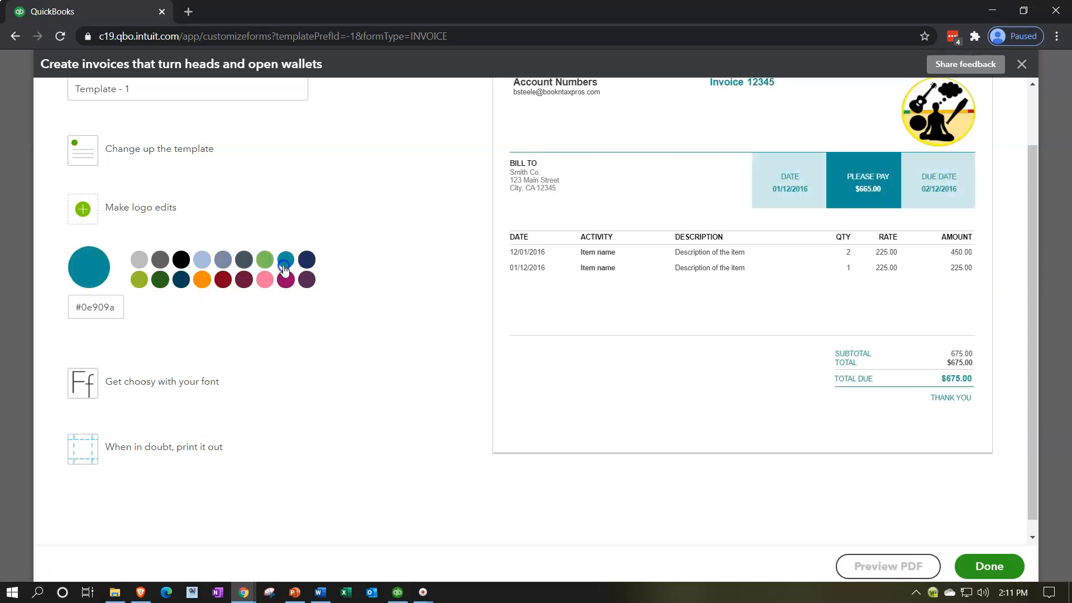
pyautogui.click(306, 279)
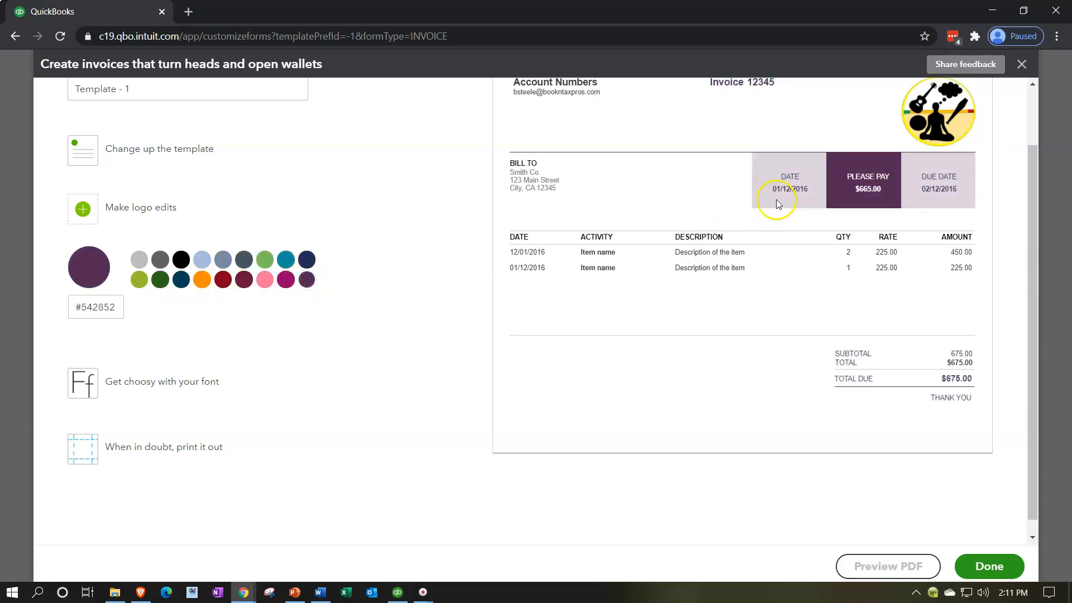
pyautogui.click(264, 279)
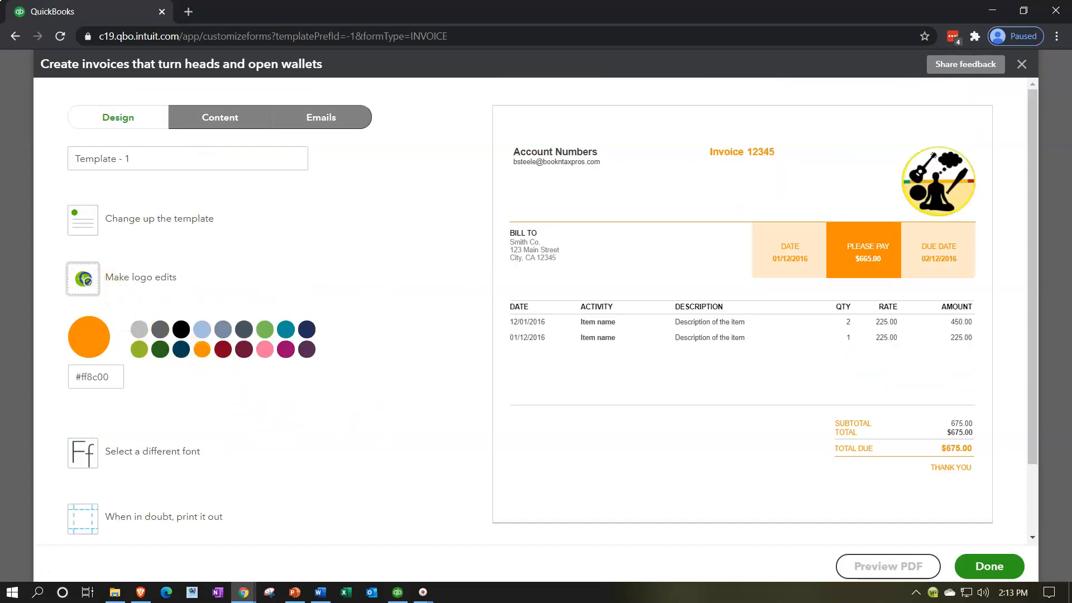
# Step: Reselect and save the round logo to restore the template's logo-matched yellow accent color
pyautogui.click(83, 277)
pyautogui.click(182, 323)
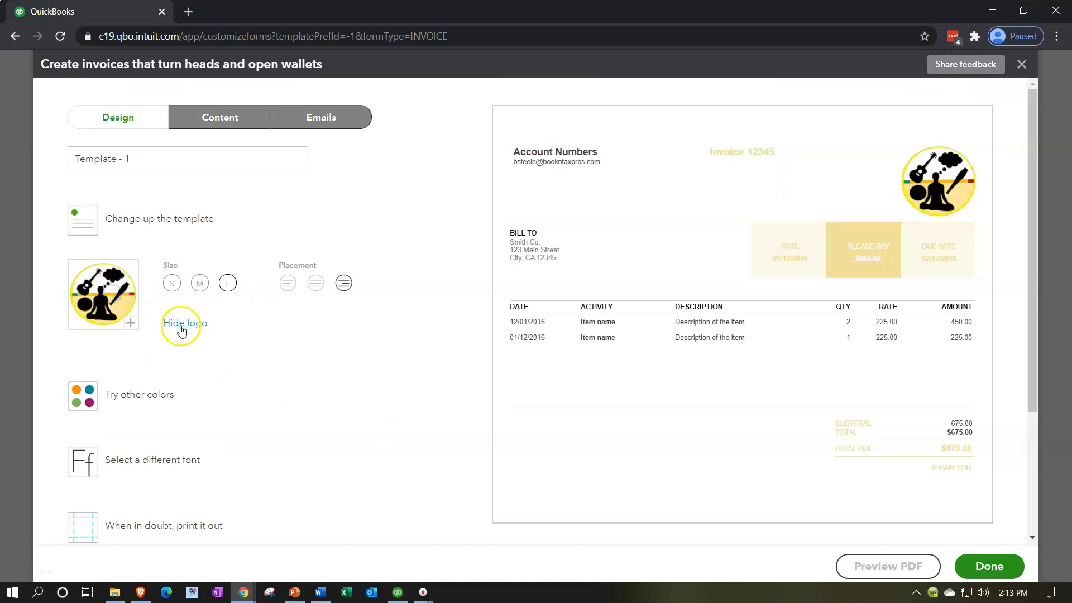
pyautogui.click(131, 321)
pyautogui.click(394, 300)
pyautogui.click(711, 409)
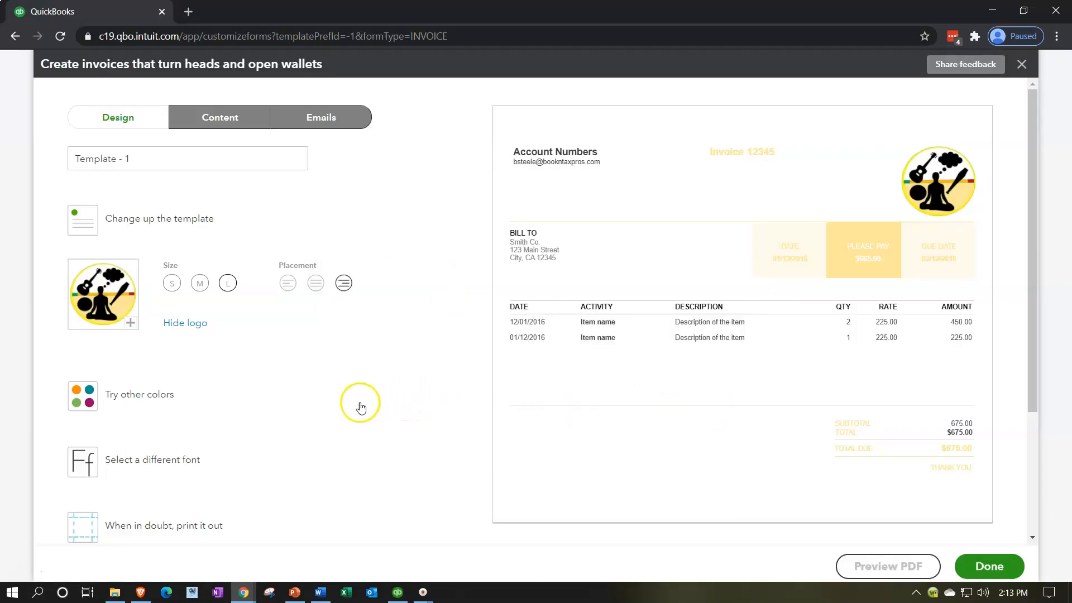
# Step: Preview the template in Times New Roman and return its font to Helvetica
pyautogui.scroll(-3, 361, 408)
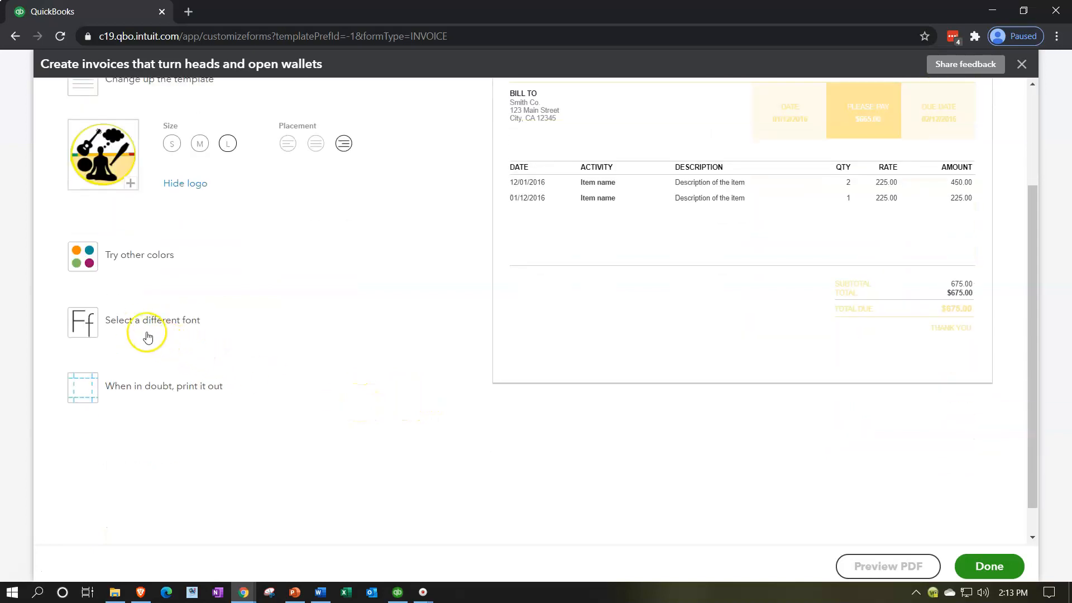
pyautogui.click(113, 329)
pyautogui.click(141, 278)
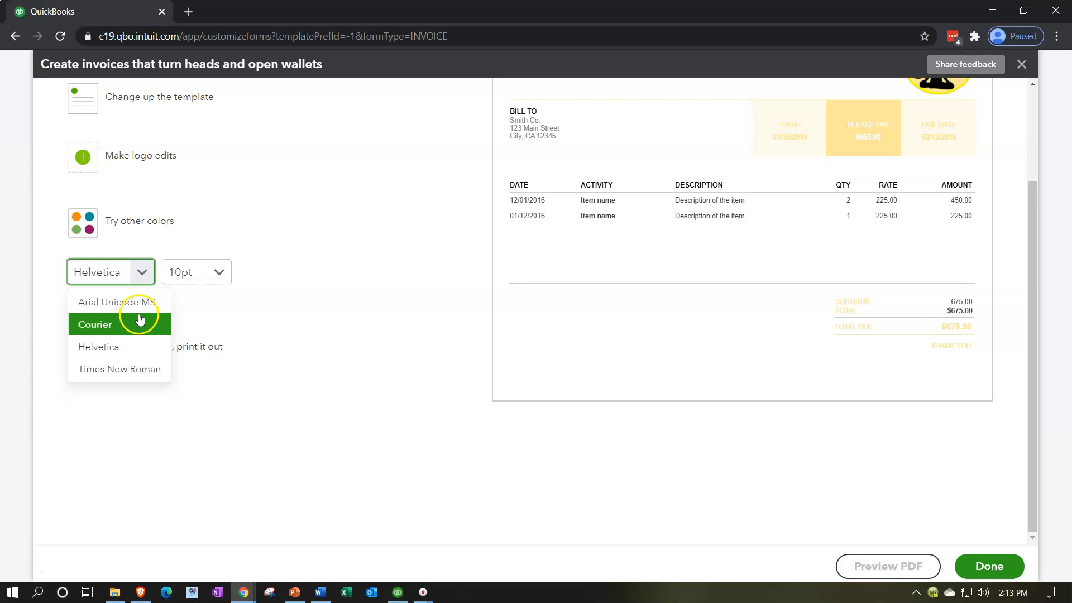
pyautogui.click(137, 346)
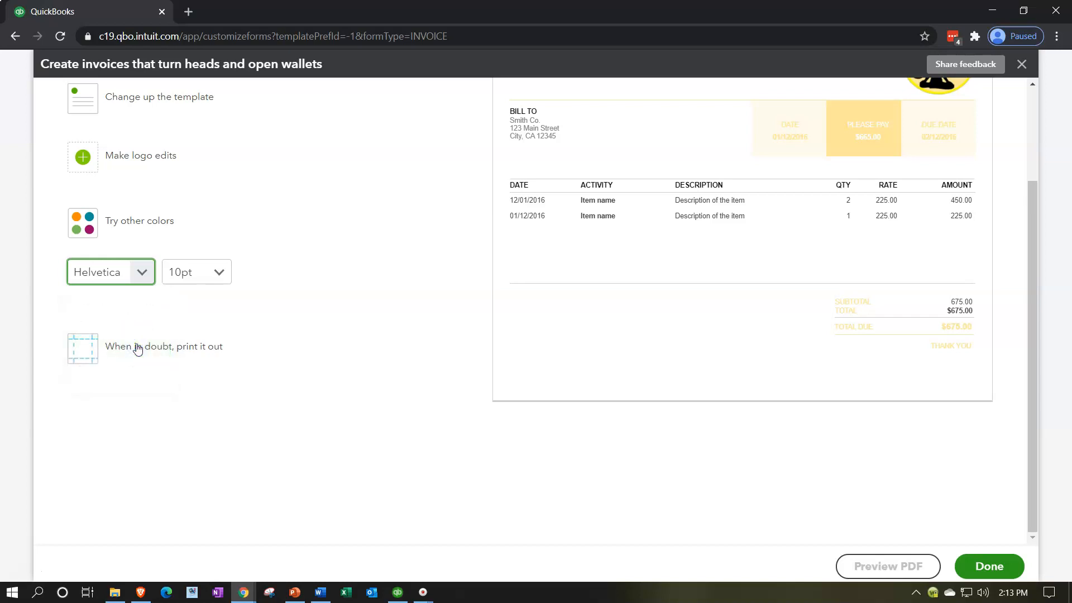
pyautogui.click(144, 272)
pyautogui.click(132, 366)
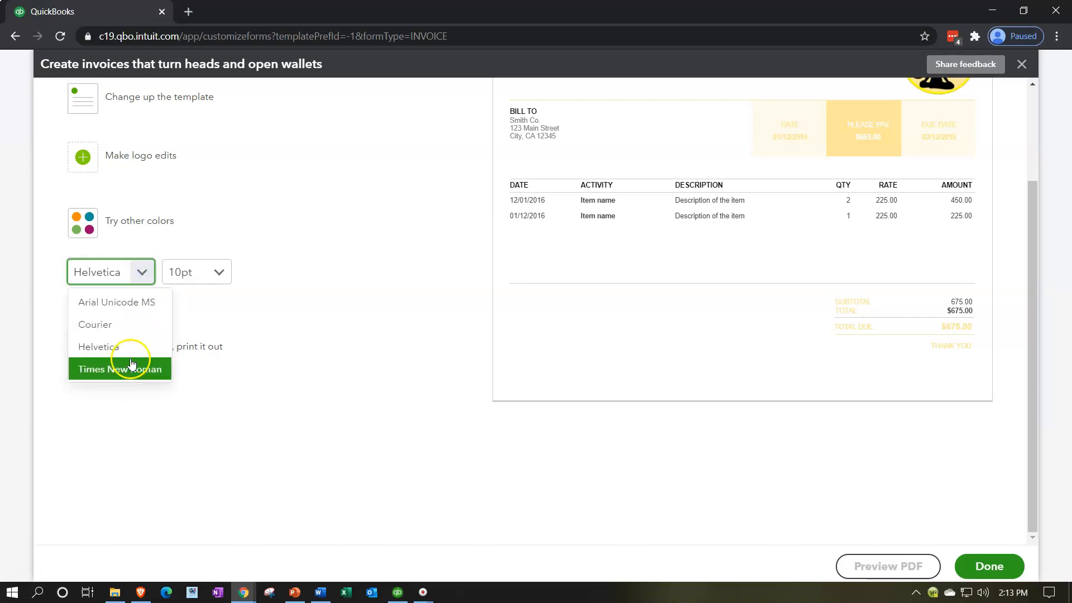
pyautogui.click(137, 279)
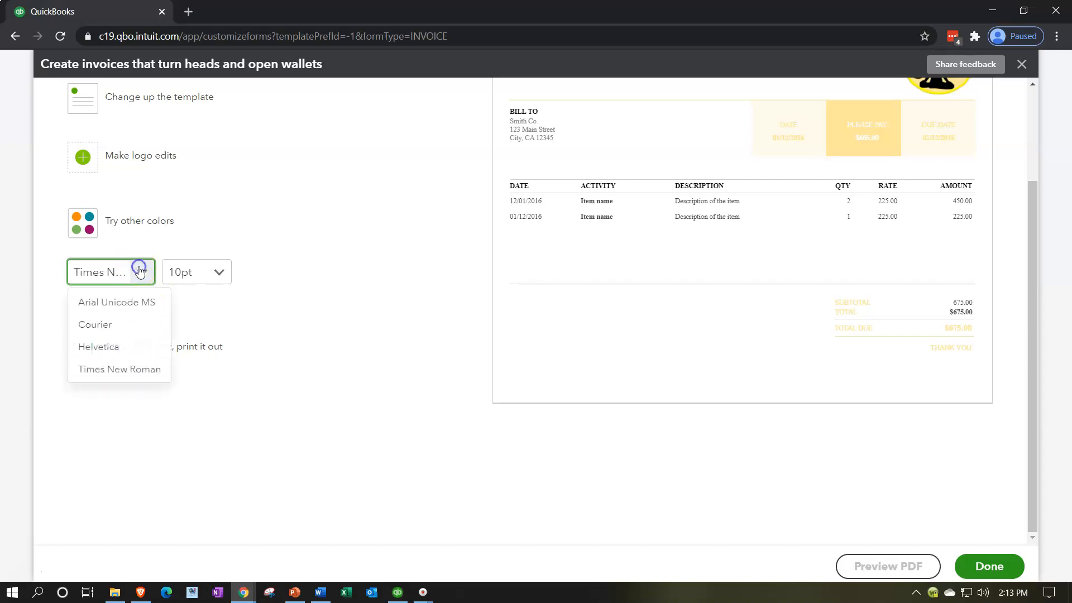
pyautogui.click(139, 348)
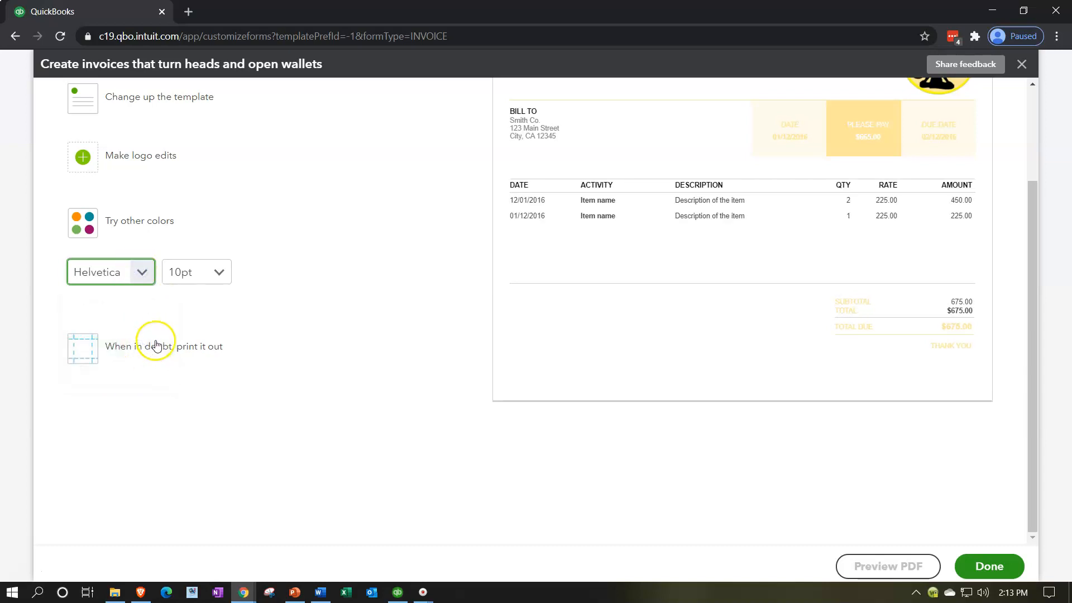
# Step: Set the template's font size to 12pt and check the invoice preview
pyautogui.click(223, 272)
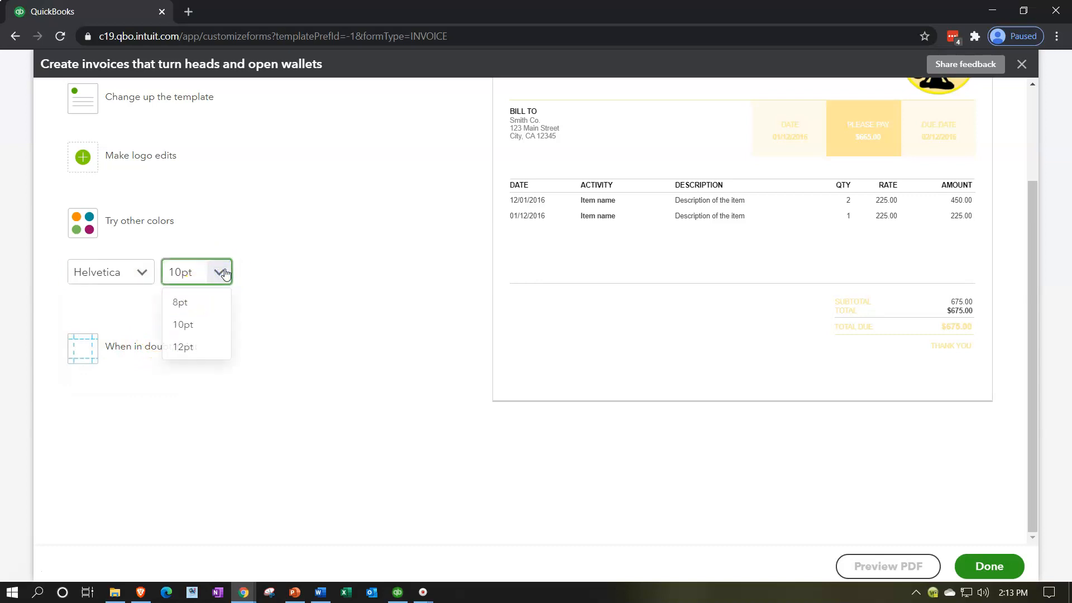
pyautogui.click(220, 301)
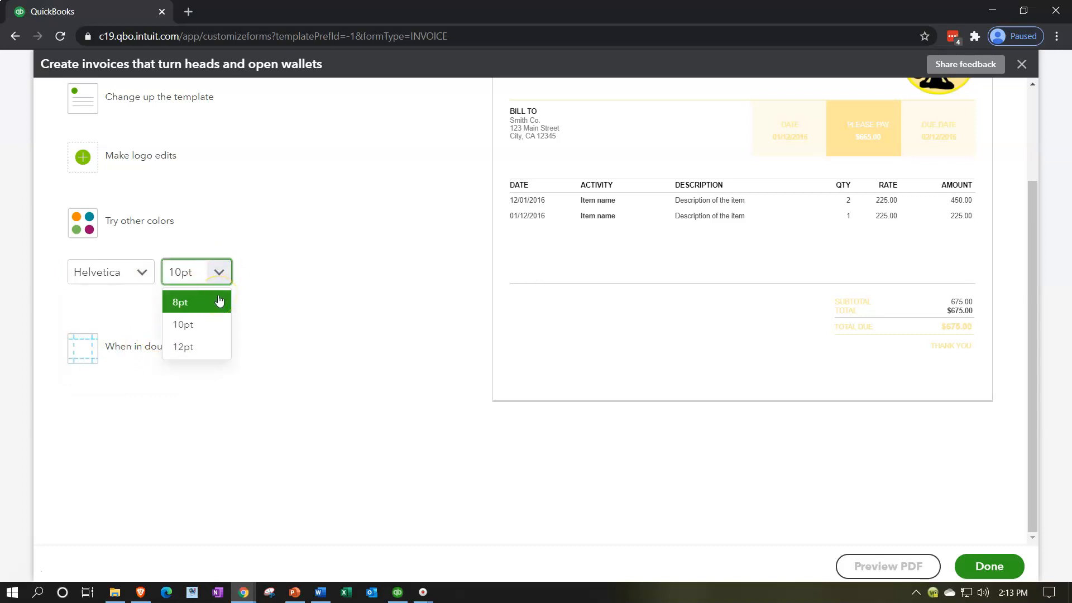
pyautogui.click(203, 349)
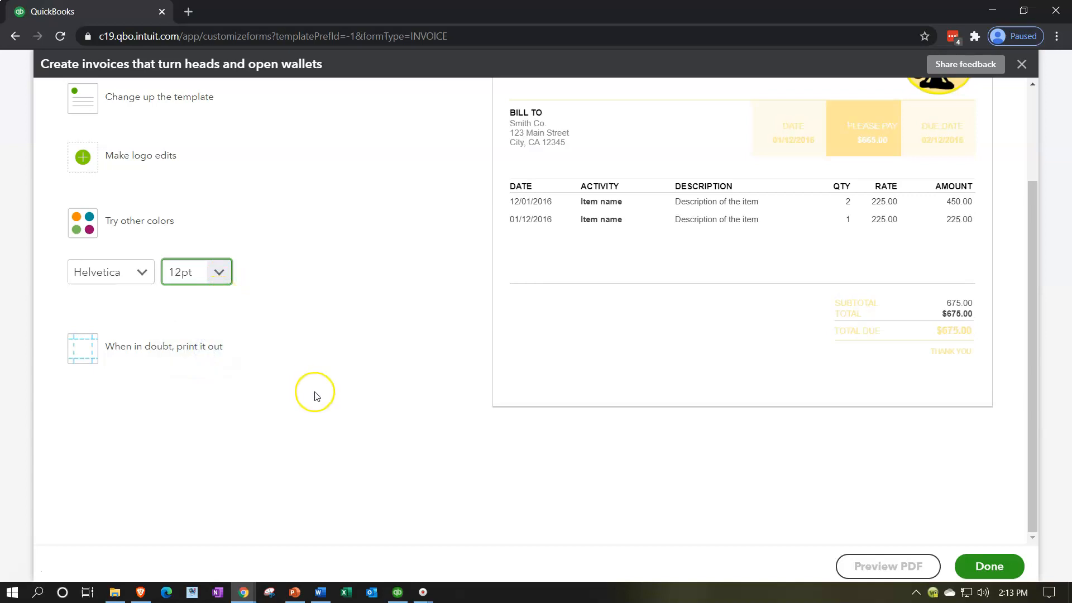
pyautogui.scroll(2, 316, 396)
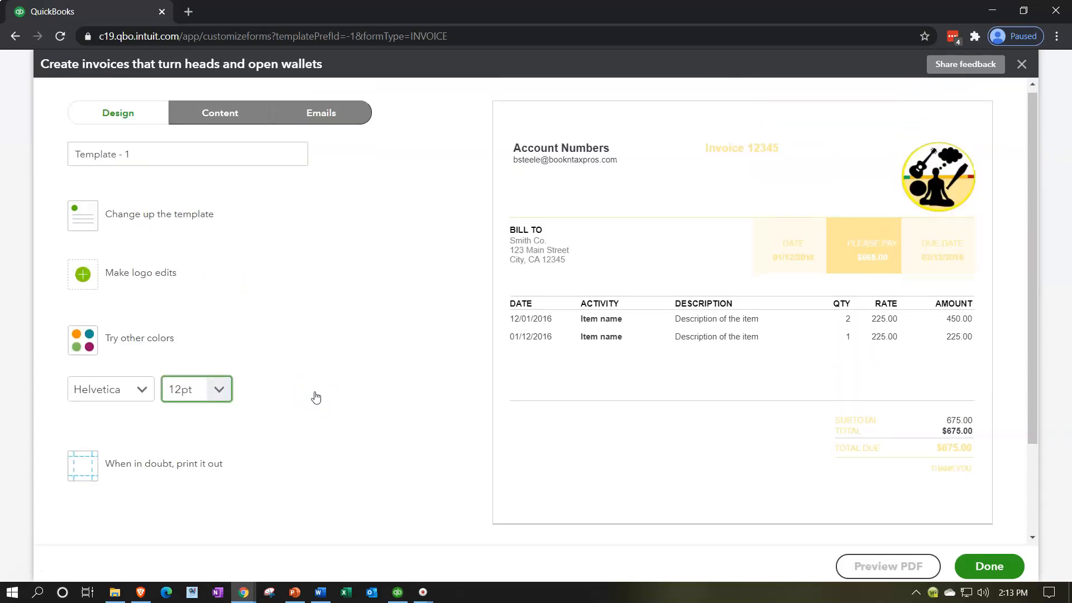
# Step: Open the template's print settings and review the page margins against the invoice preview
pyautogui.scroll(-2, 317, 396)
pyautogui.click(146, 404)
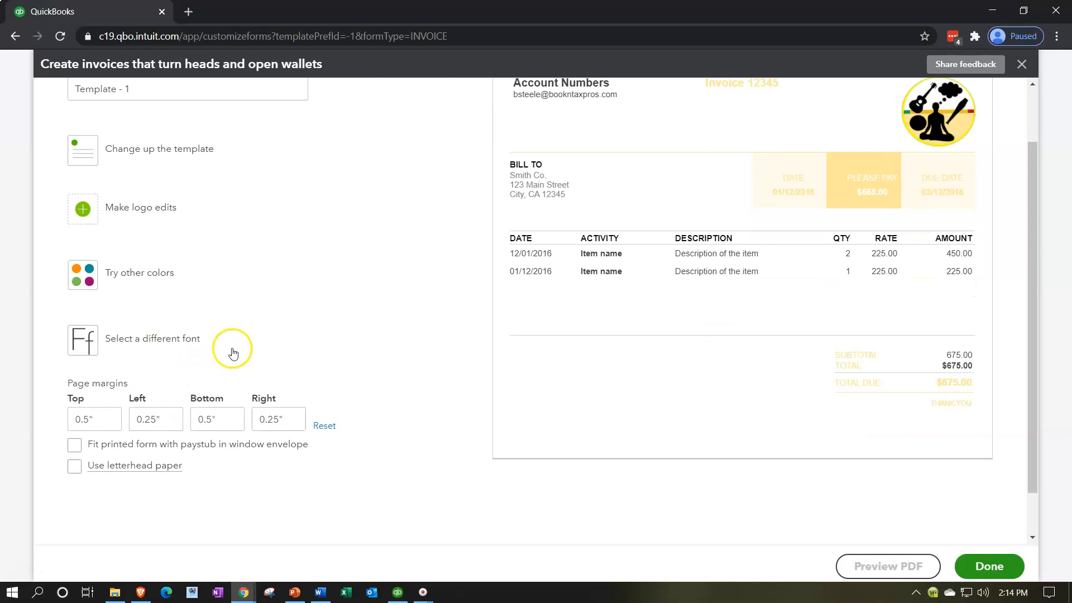
pyautogui.scroll(-1, 234, 351)
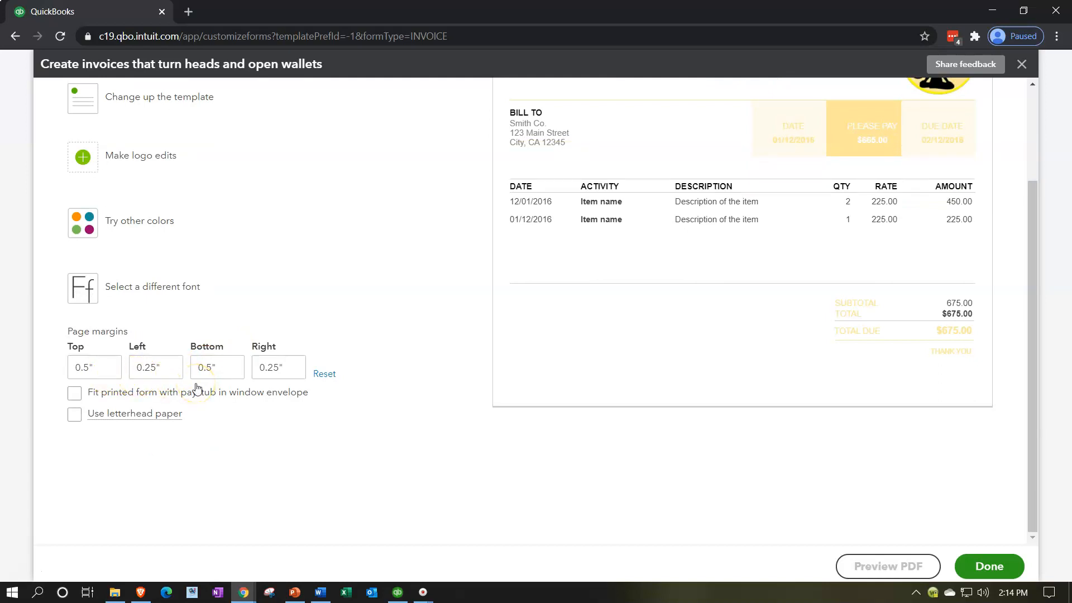
pyautogui.scroll(3, 301, 398)
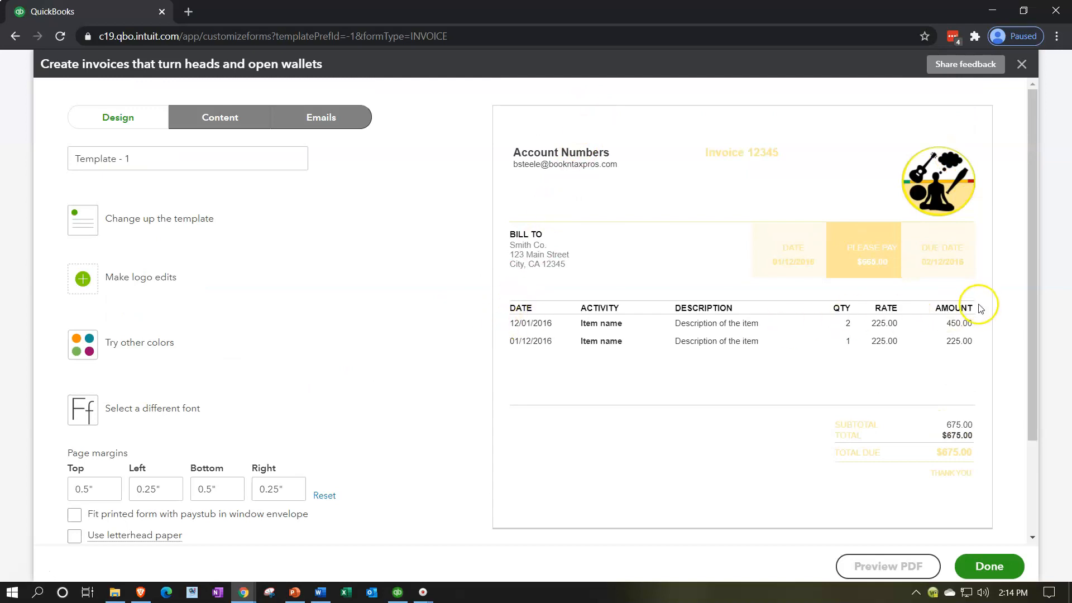
pyautogui.scroll(-2, 405, 464)
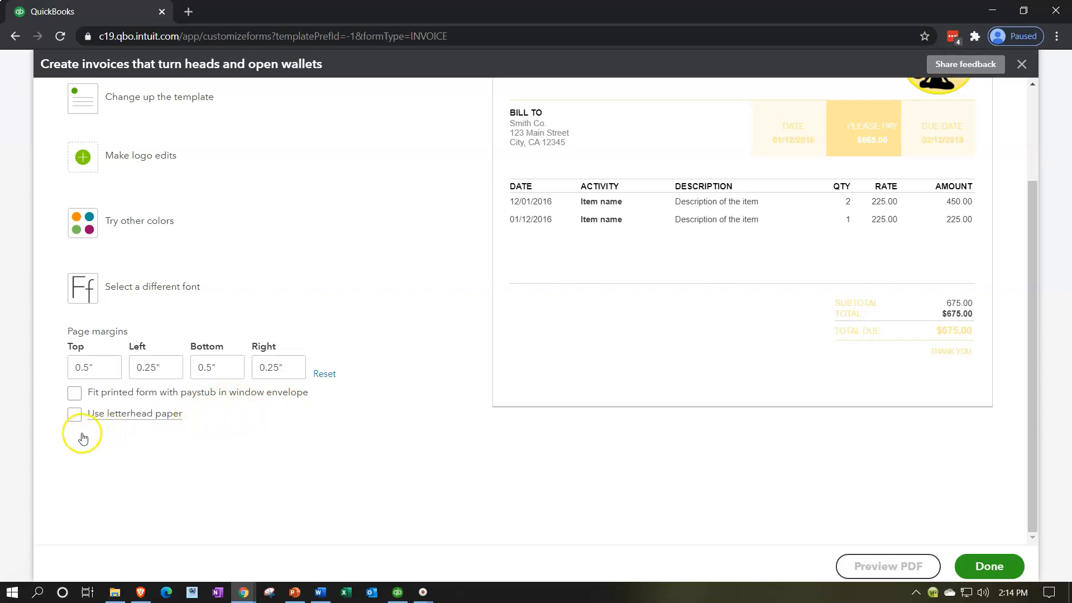
# Step: Preview the window-envelope paystub fit, turn it off again, and enable the use of letterhead paper instead
pyautogui.click(74, 393)
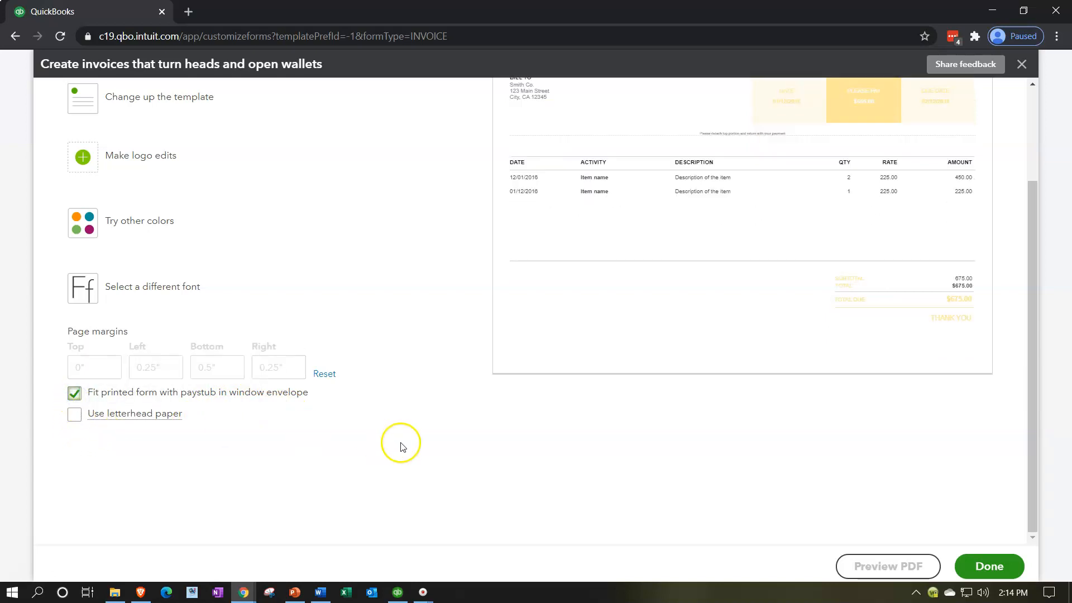
pyautogui.scroll(2, 402, 445)
pyautogui.scroll(-1, 77, 496)
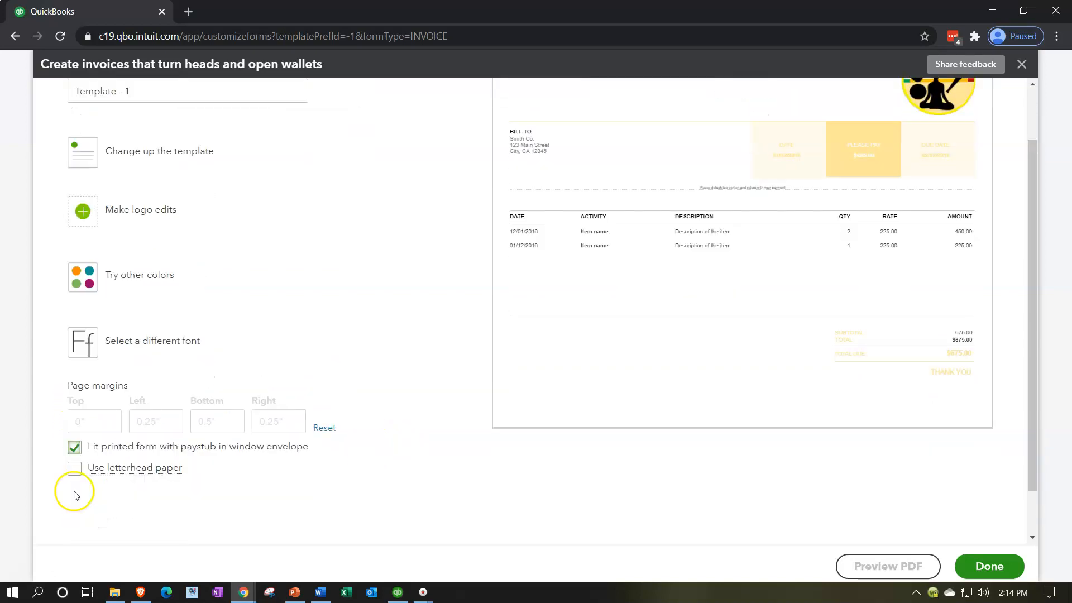
pyautogui.click(75, 446)
pyautogui.click(75, 468)
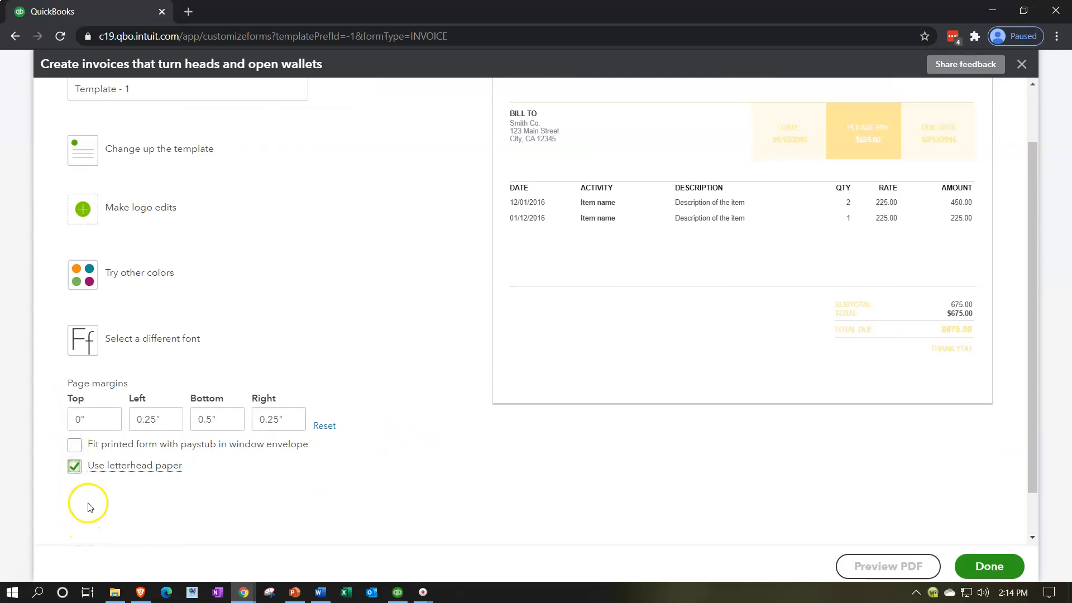
# Step: Turn off the use of letterhead paper and open the template's PDF preview in a maximized window
pyautogui.click(75, 466)
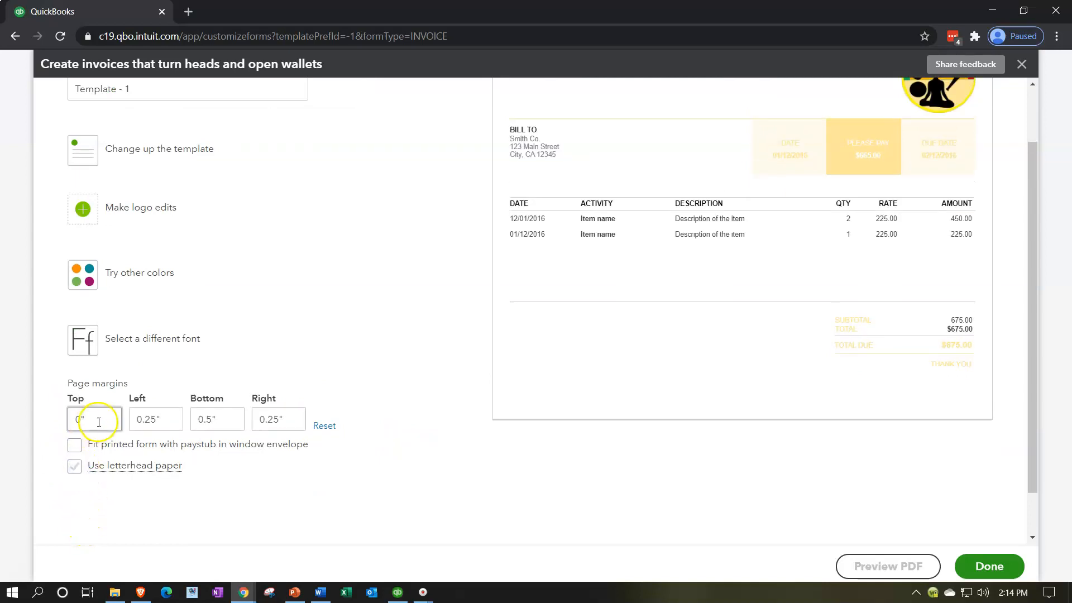
pyautogui.click(150, 494)
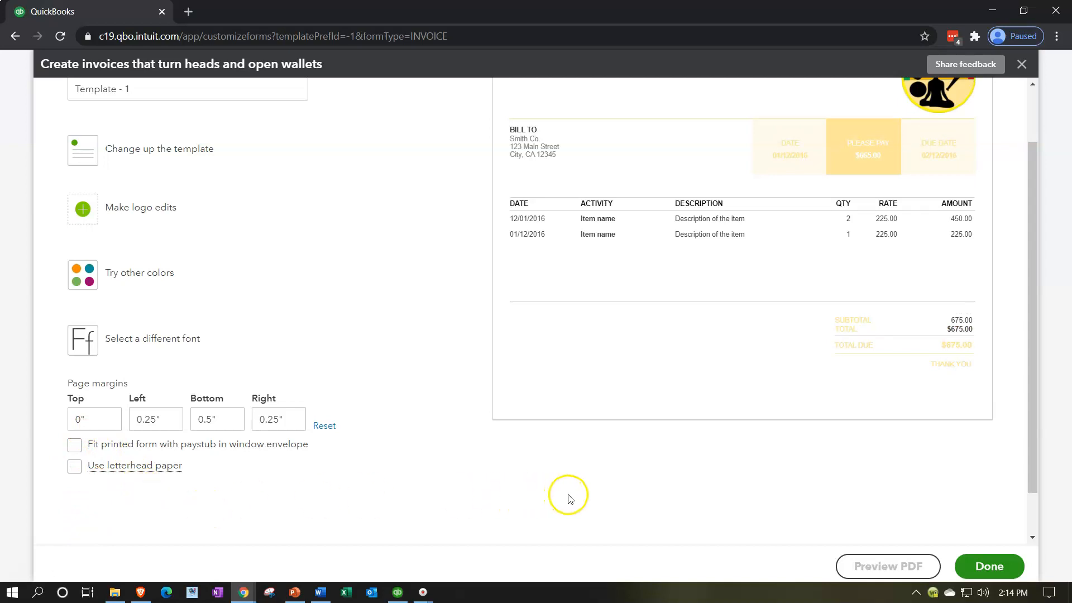
pyautogui.click(869, 560)
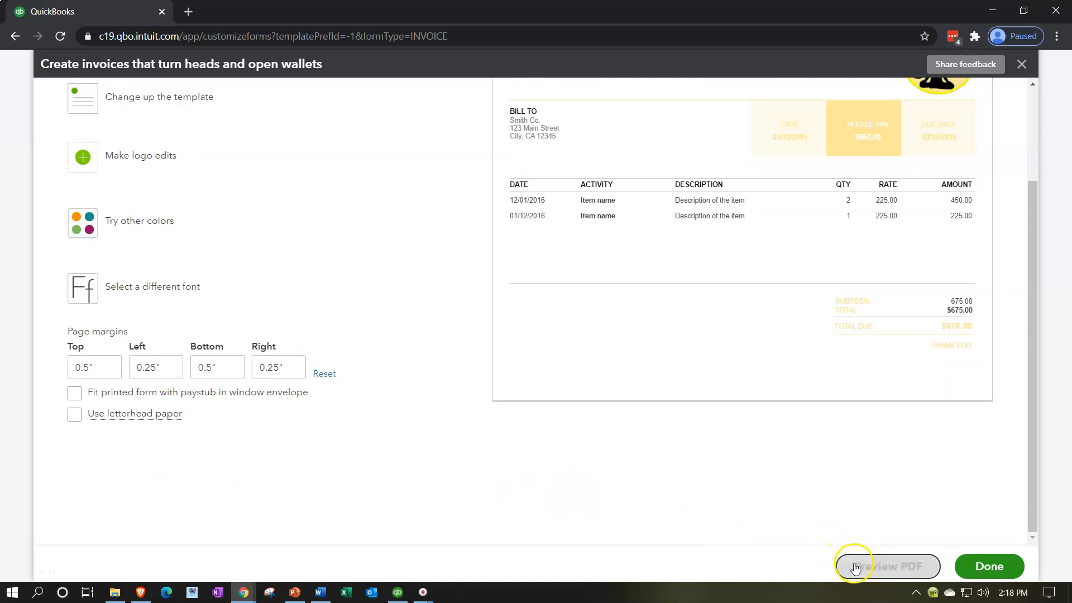
pyautogui.click(852, 564)
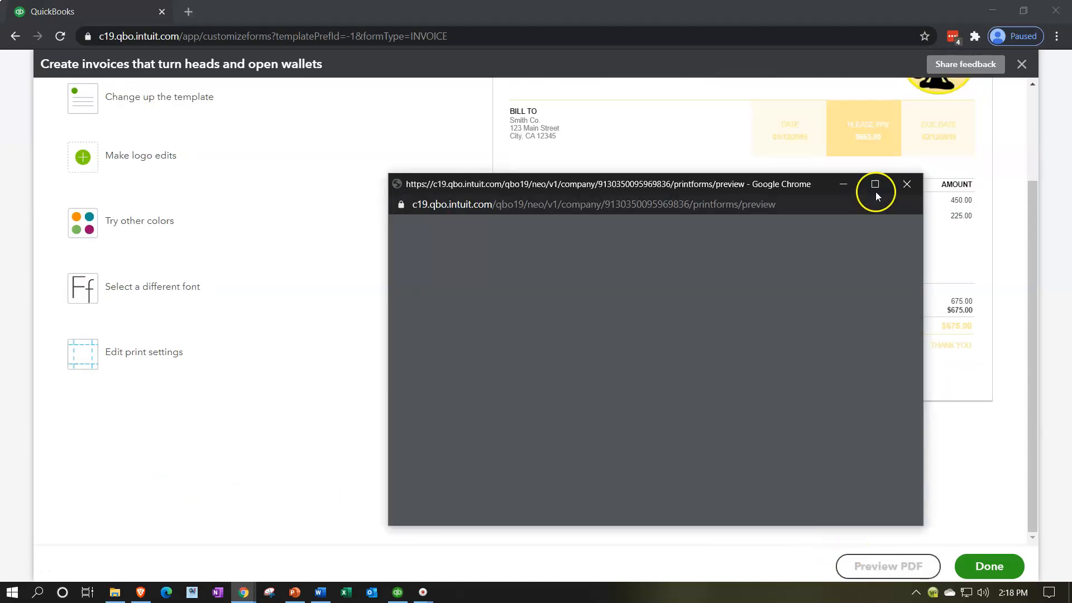
pyautogui.click(877, 187)
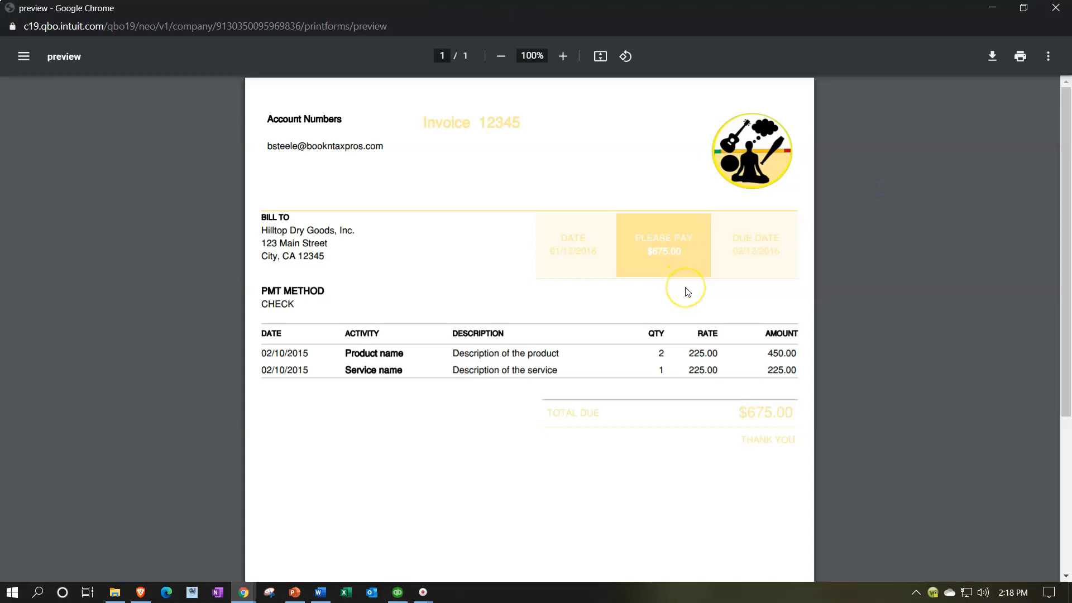
# Step: Enlarge the PDF preview to 150%, look over the whole sample invoice page, and close the preview
pyautogui.scroll(-4, 687, 292)
pyautogui.scroll(4, 687, 305)
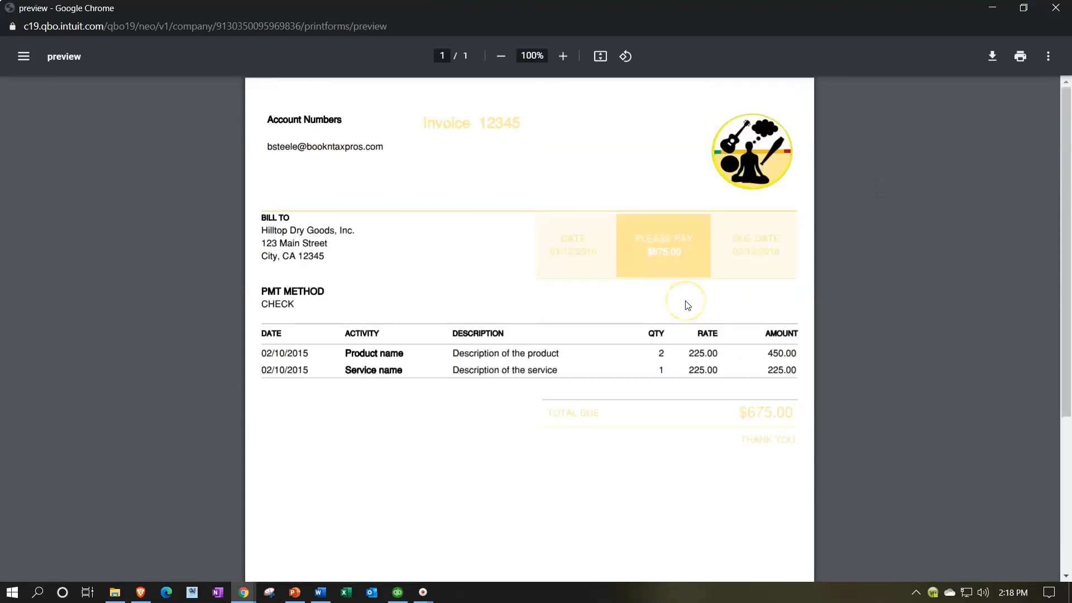
pyautogui.click(562, 57)
pyautogui.click(562, 58)
pyautogui.click(561, 58)
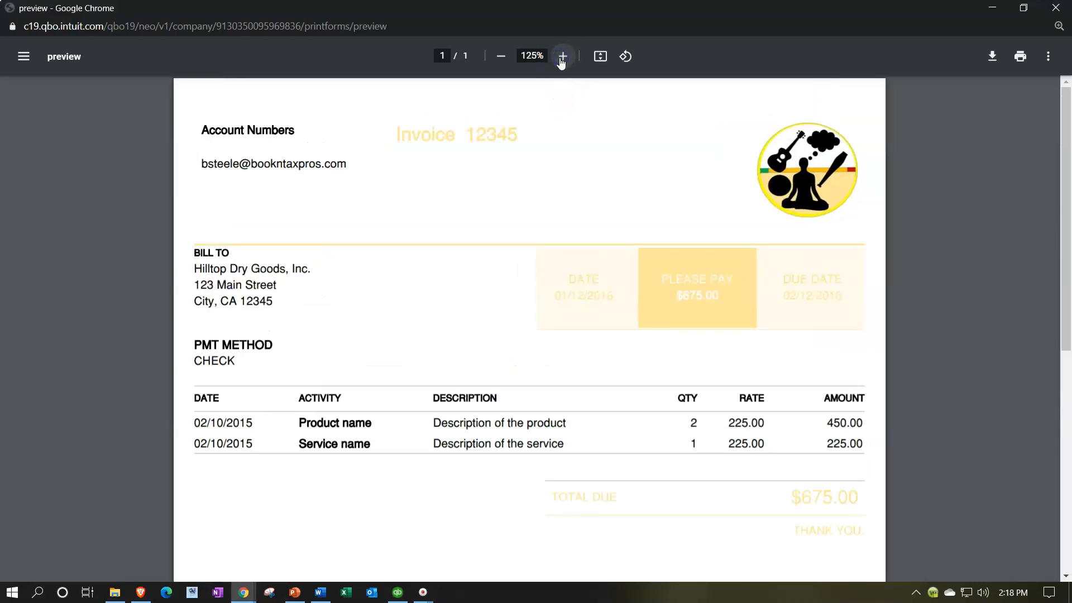
pyautogui.scroll(-12, 639, 357)
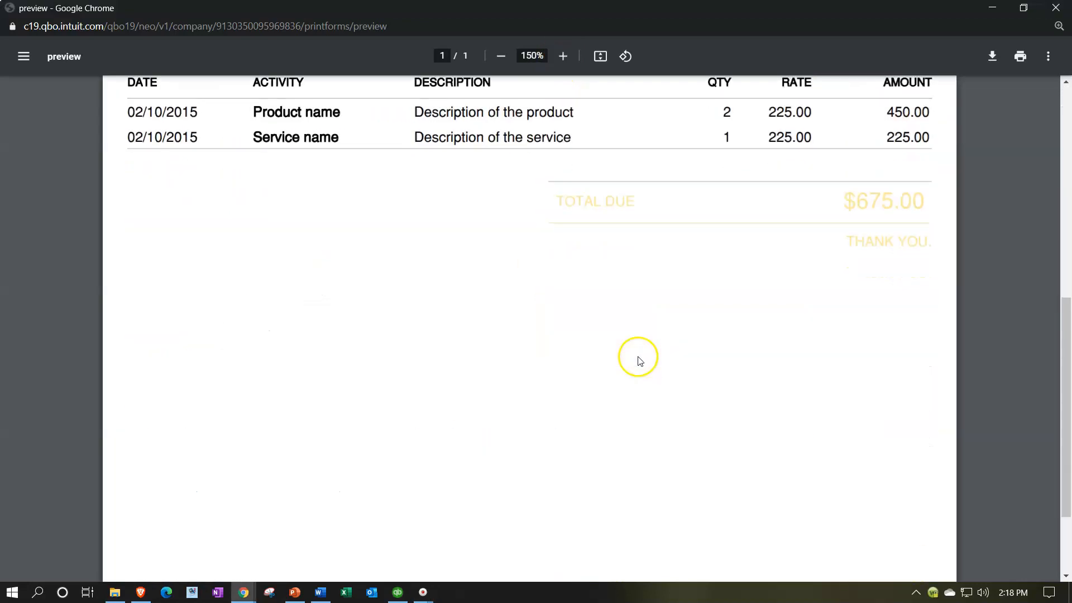
pyautogui.click(1055, 8)
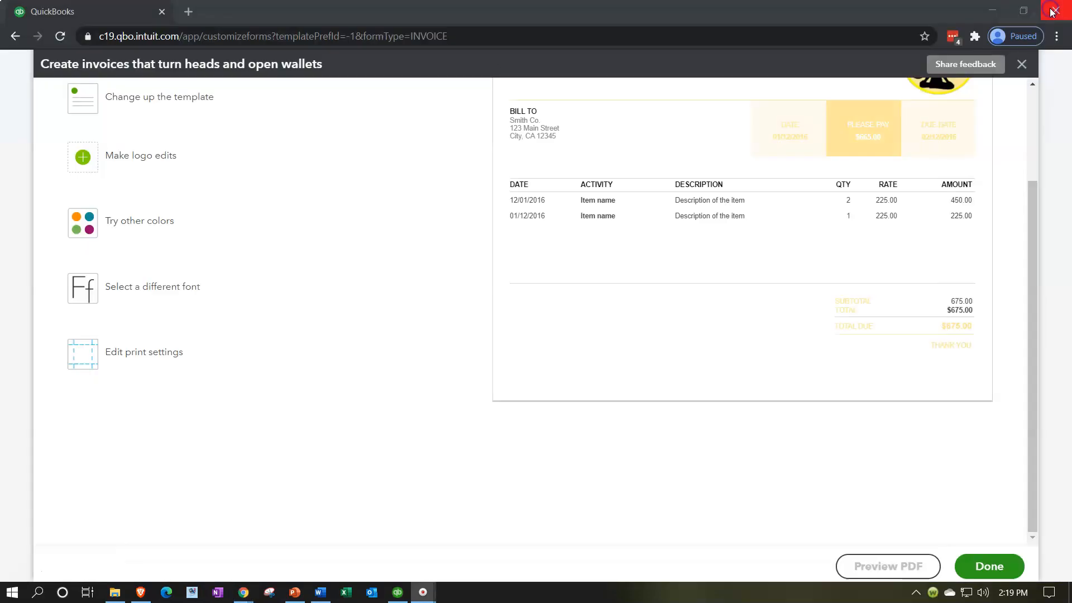
# Step: Recheck the template's print settings and save the finished invoice template
pyautogui.click(167, 356)
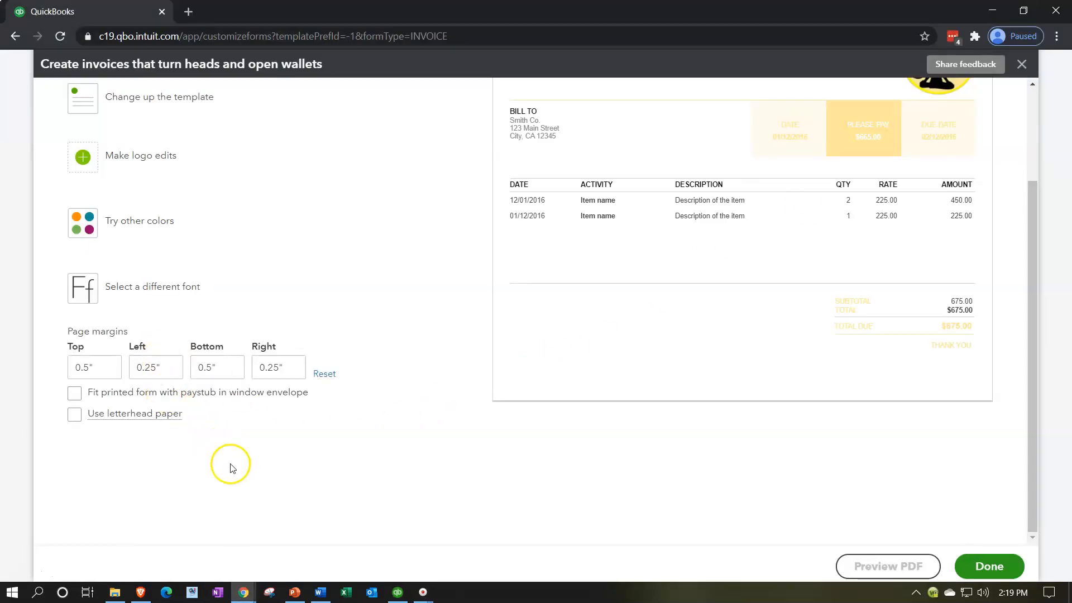
pyautogui.scroll(3, 377, 492)
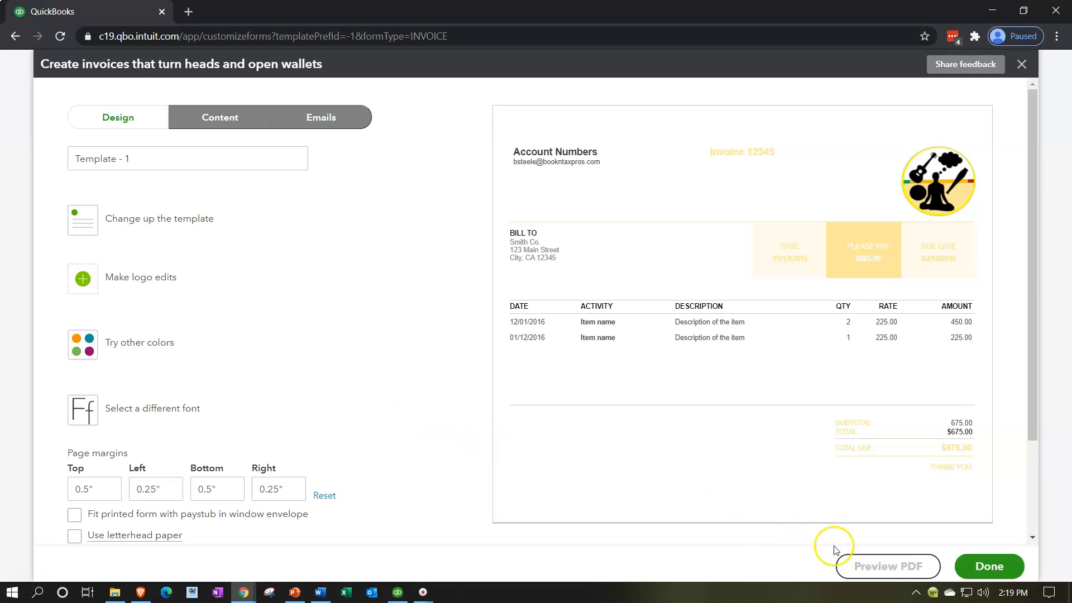
pyautogui.click(989, 568)
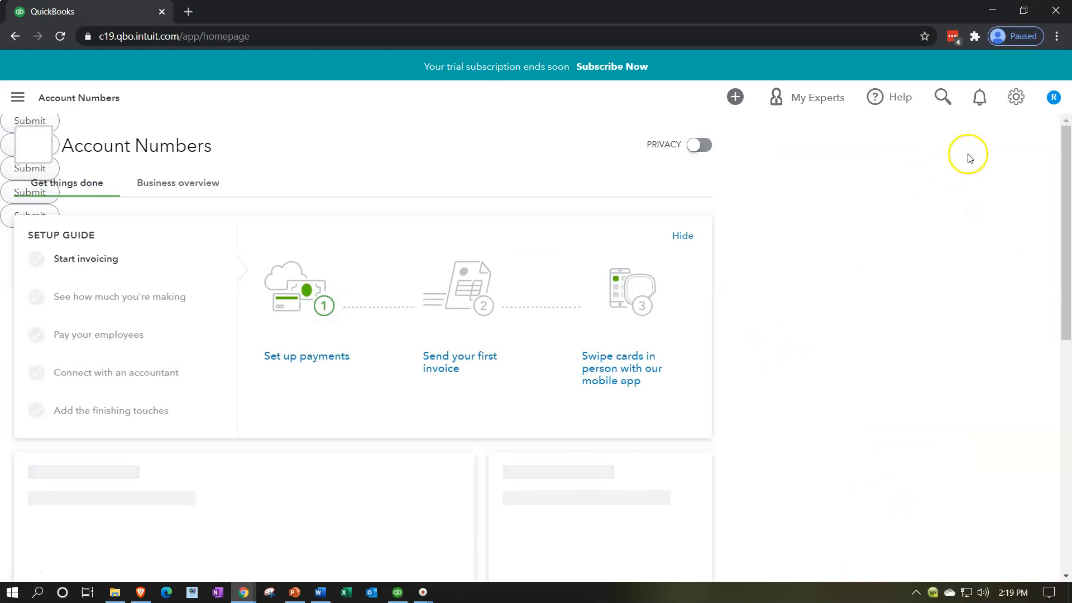
# Step: Open the list of custom form styles and review the saved Template - 1 beside the Standard form
pyautogui.click(1016, 97)
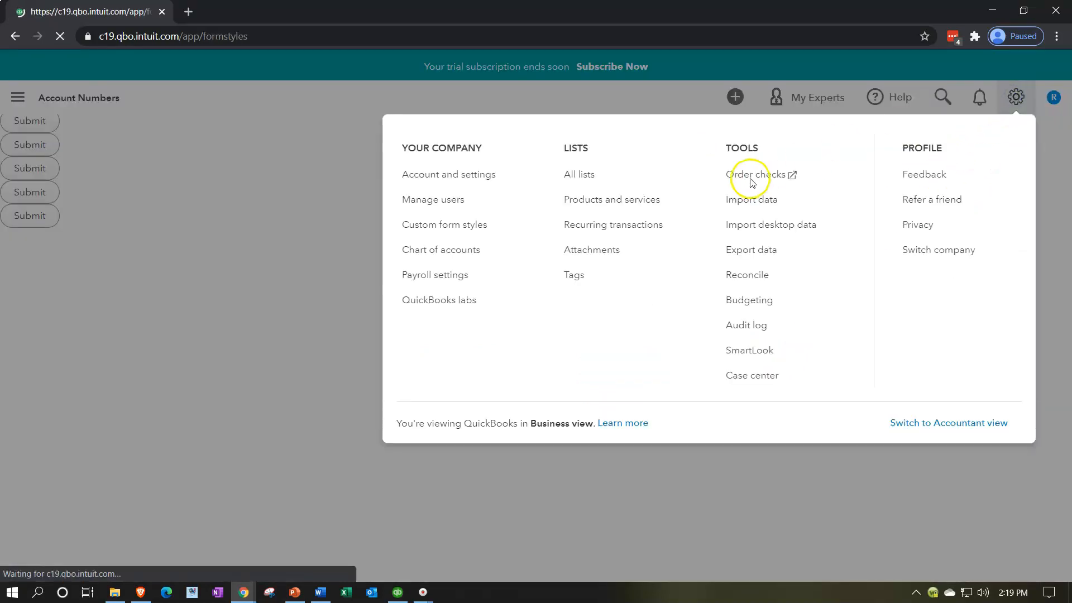
pyautogui.click(474, 227)
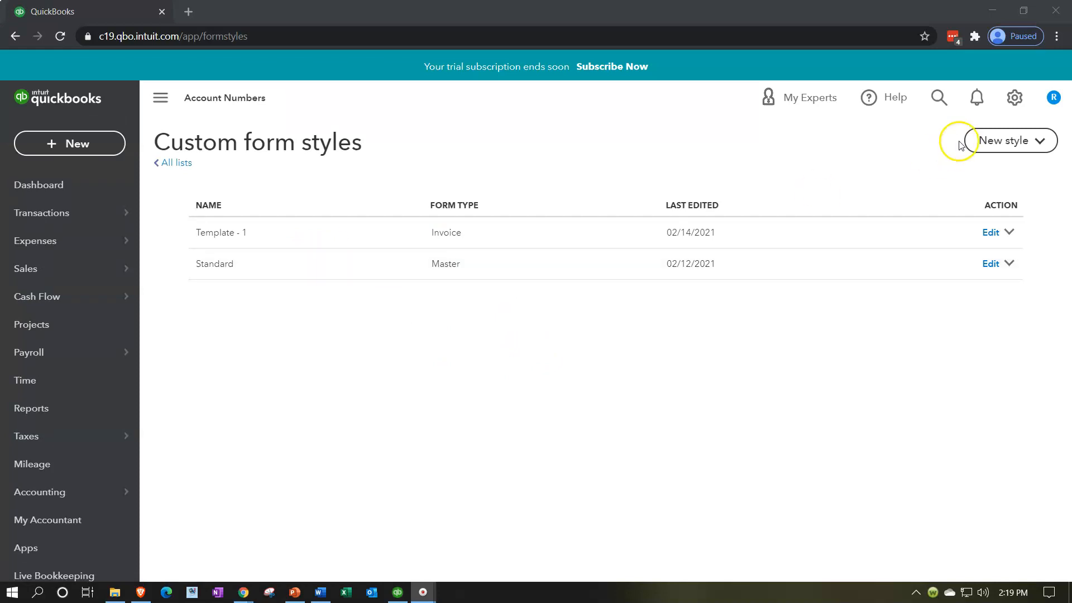
pyautogui.click(1015, 96)
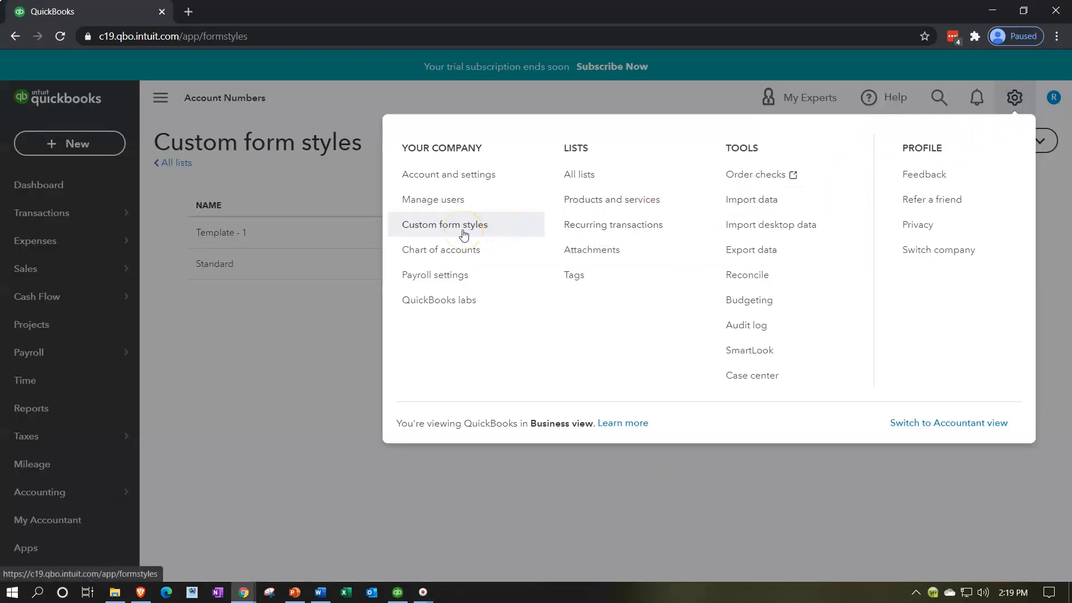
pyautogui.click(464, 236)
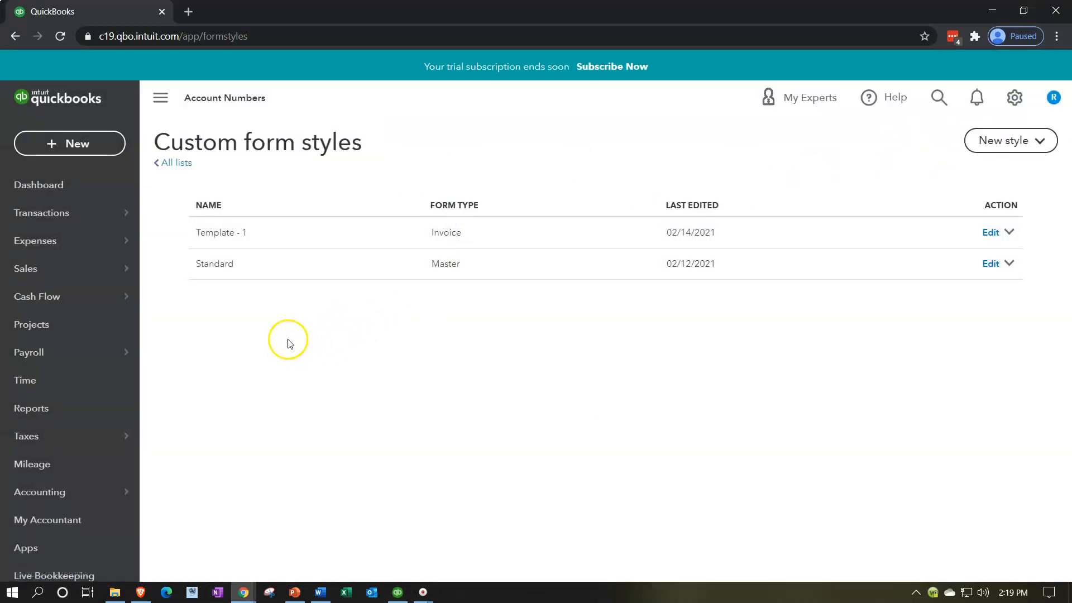
pyautogui.click(207, 269)
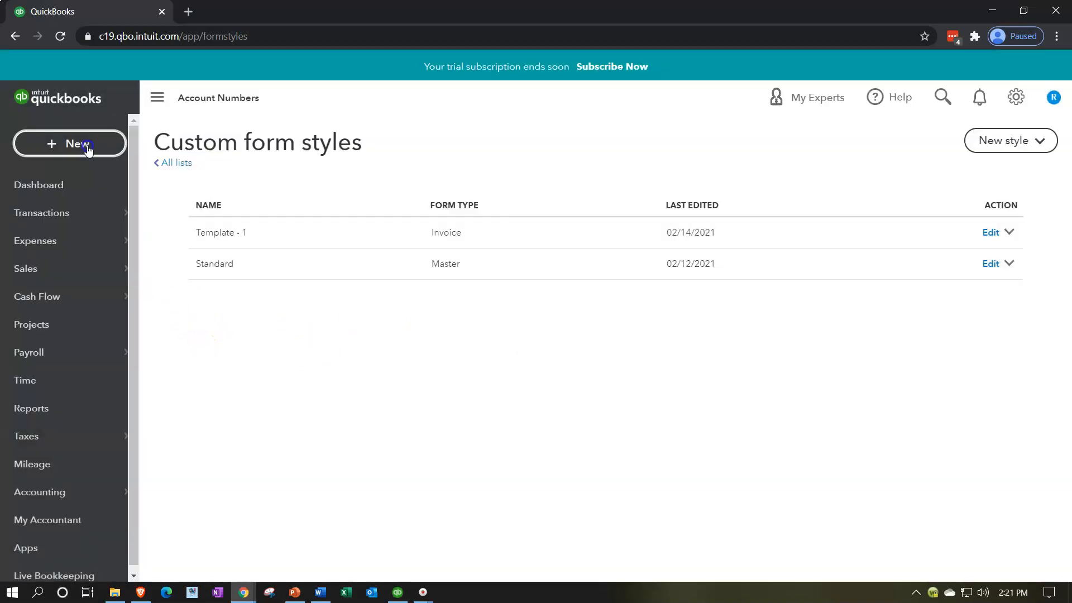
# Step: Create a new invoice for Customer 1 with Item 1 on the first line
pyautogui.click(83, 144)
pyautogui.click(54, 225)
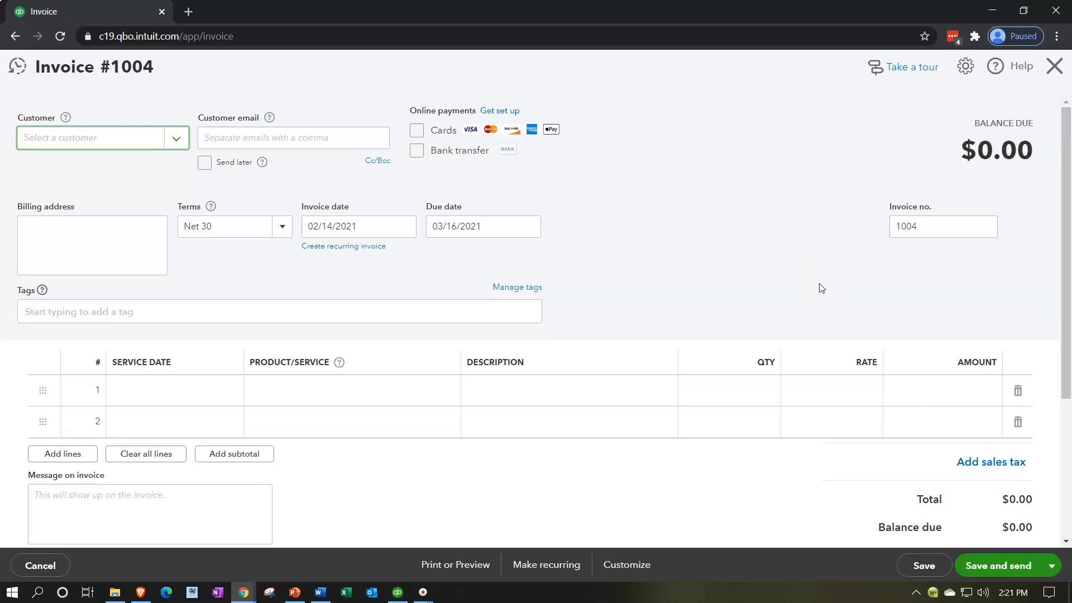
pyautogui.click(797, 291)
pyautogui.click(174, 141)
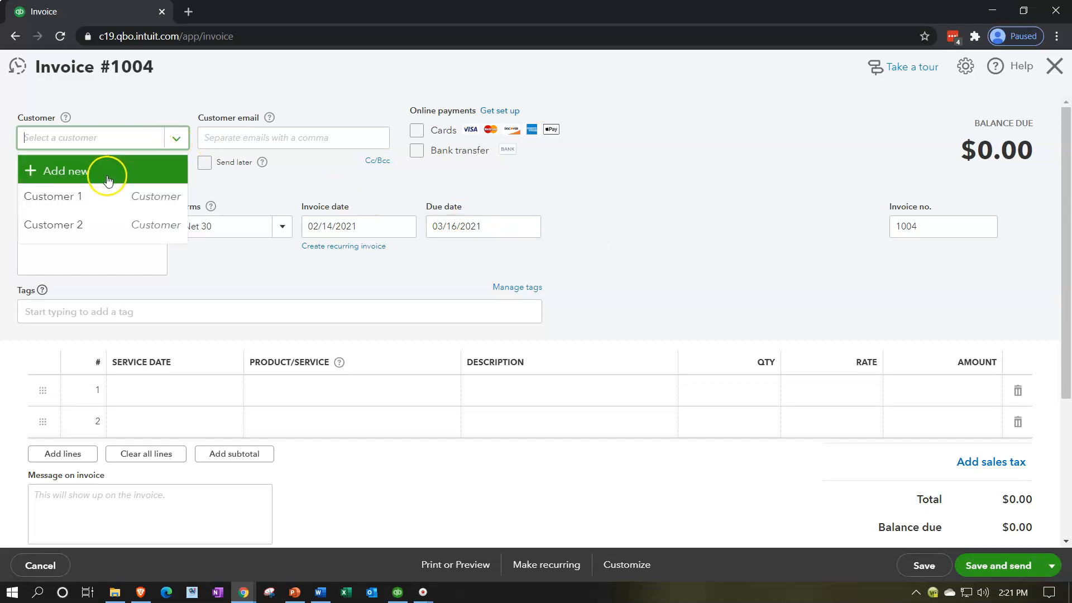
pyautogui.click(100, 193)
pyautogui.click(279, 393)
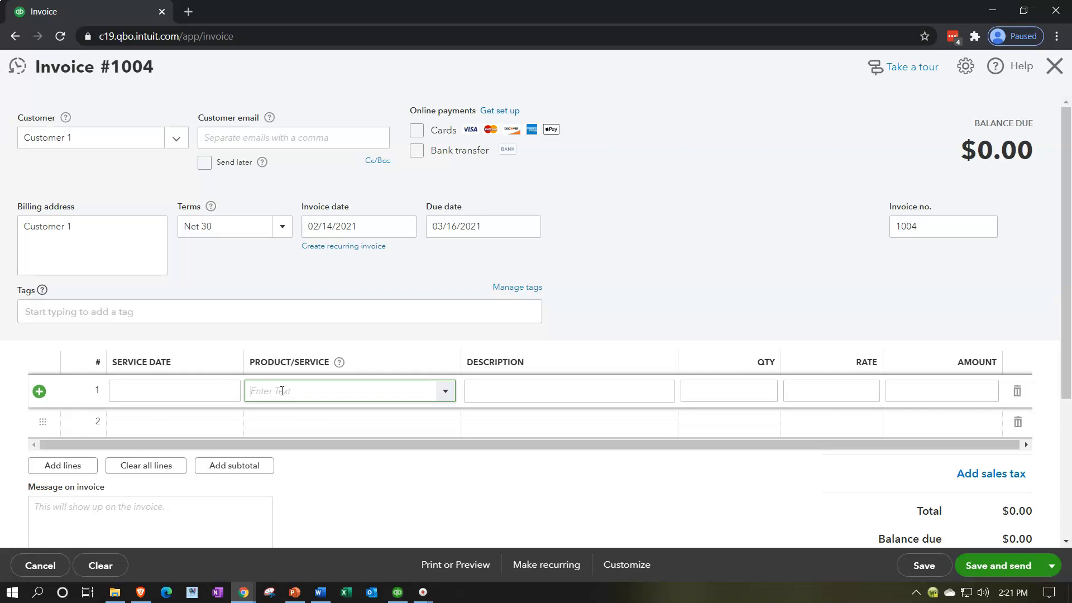
pyautogui.click(444, 391)
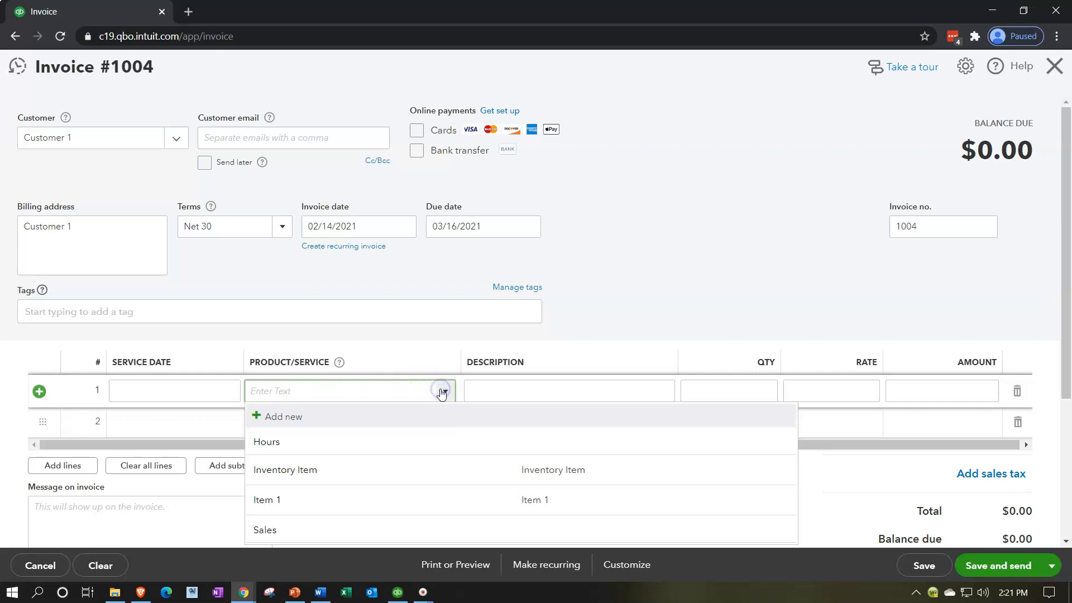
pyautogui.click(344, 497)
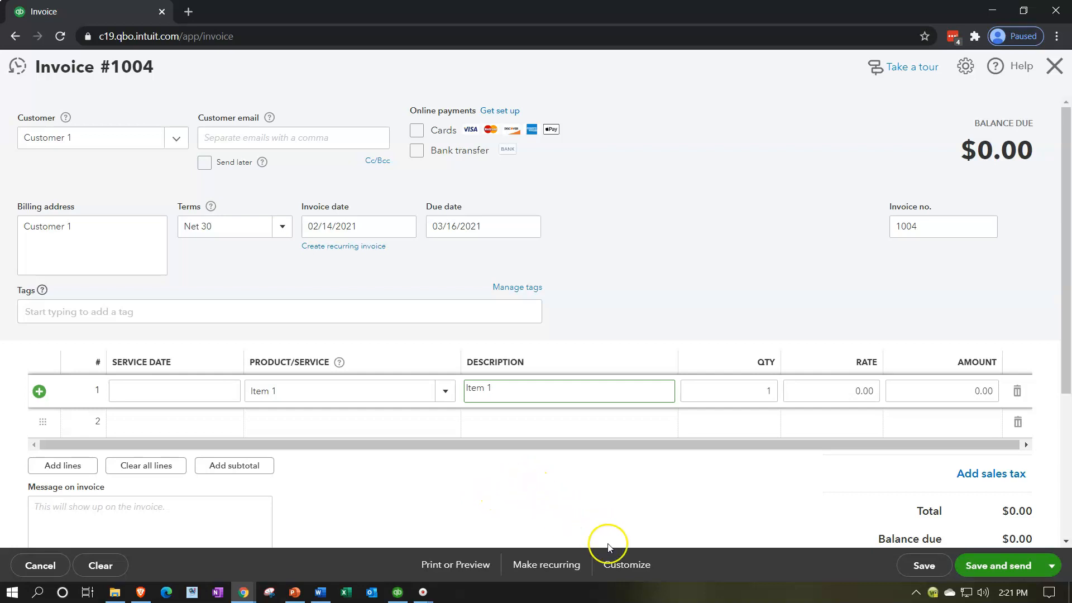
# Step: Apply the Template - 1 style to the new invoice
pyautogui.click(618, 565)
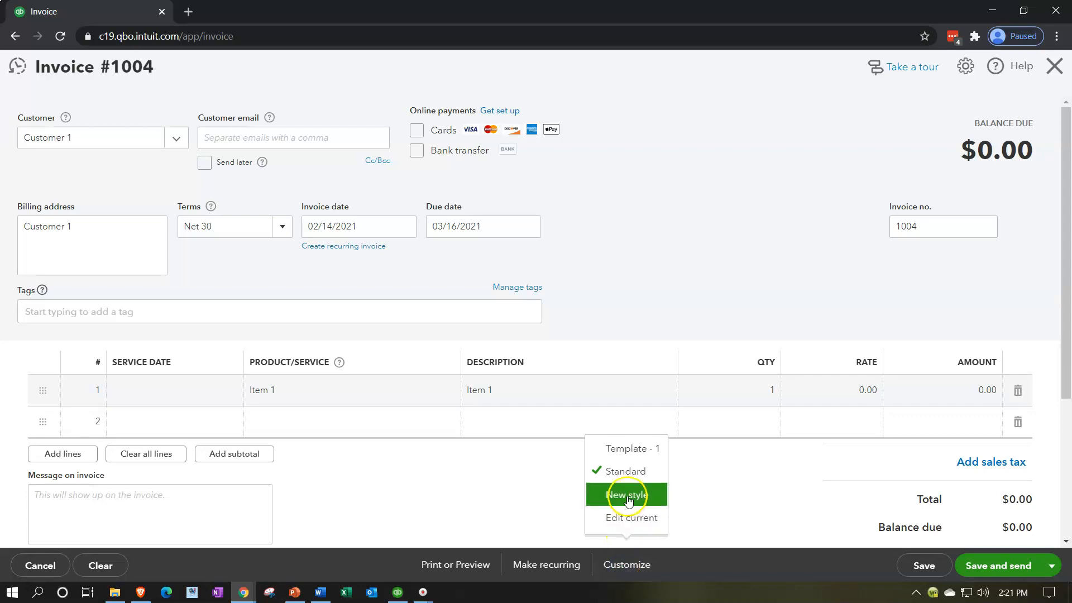
pyautogui.click(636, 458)
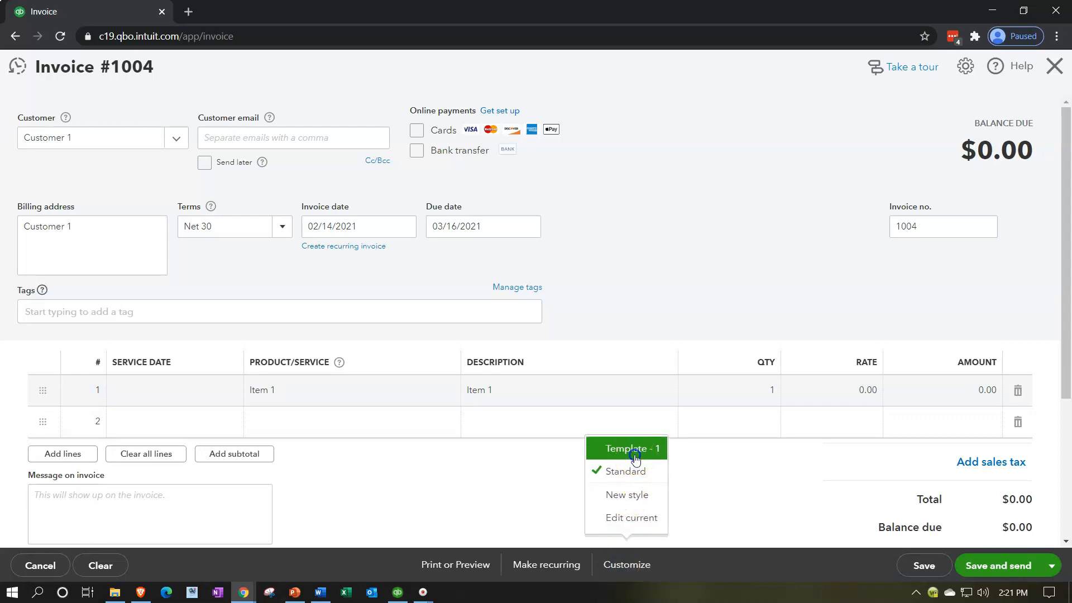
pyautogui.click(501, 489)
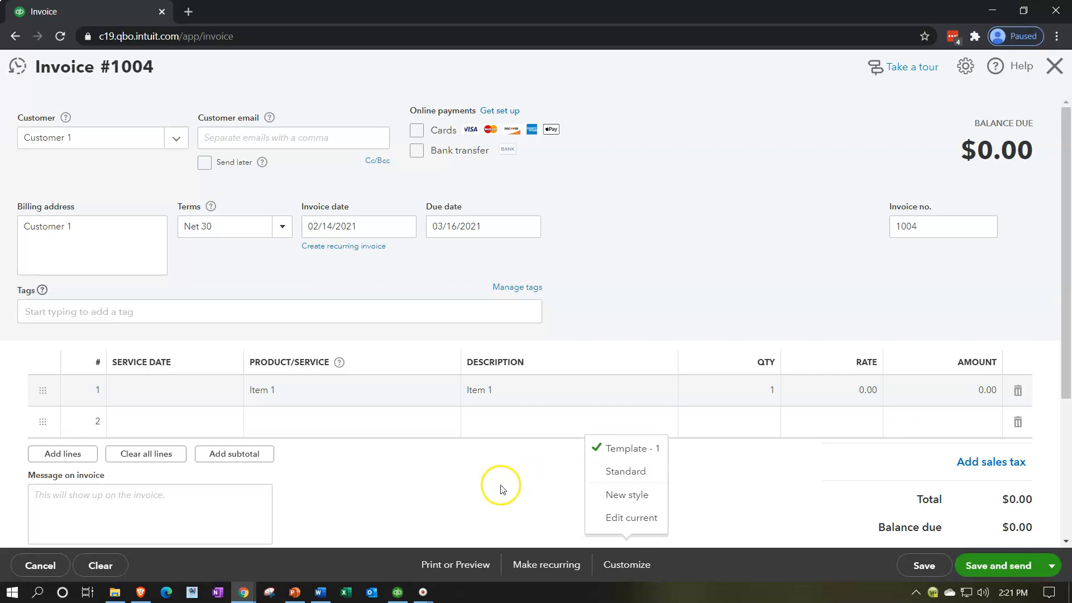
# Step: Check the invoice's print preview from top to bottom, then close the preview and the invoice
pyautogui.click(460, 565)
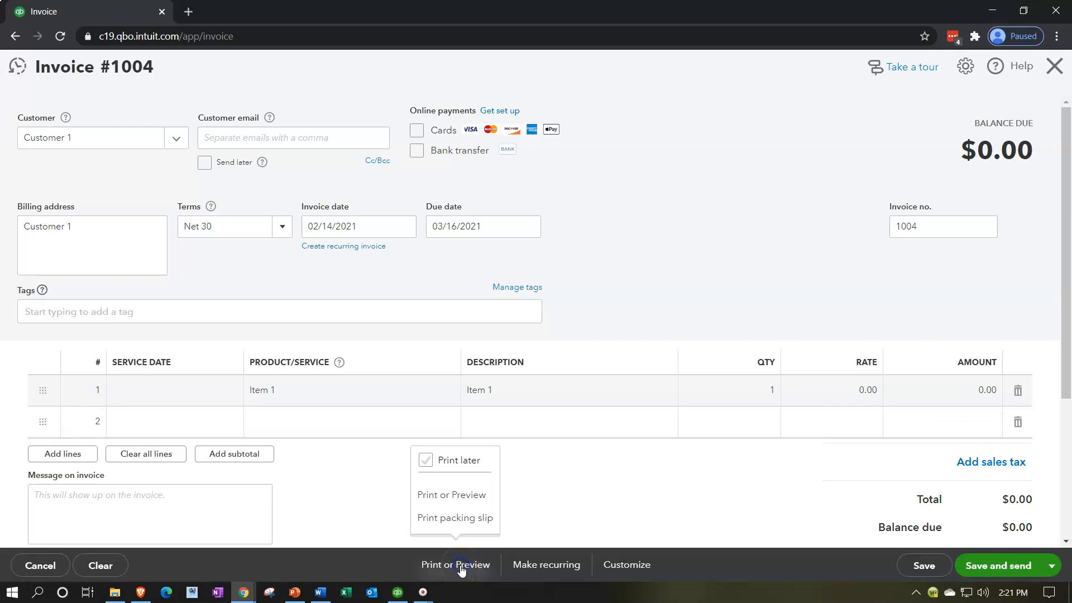
pyautogui.click(444, 495)
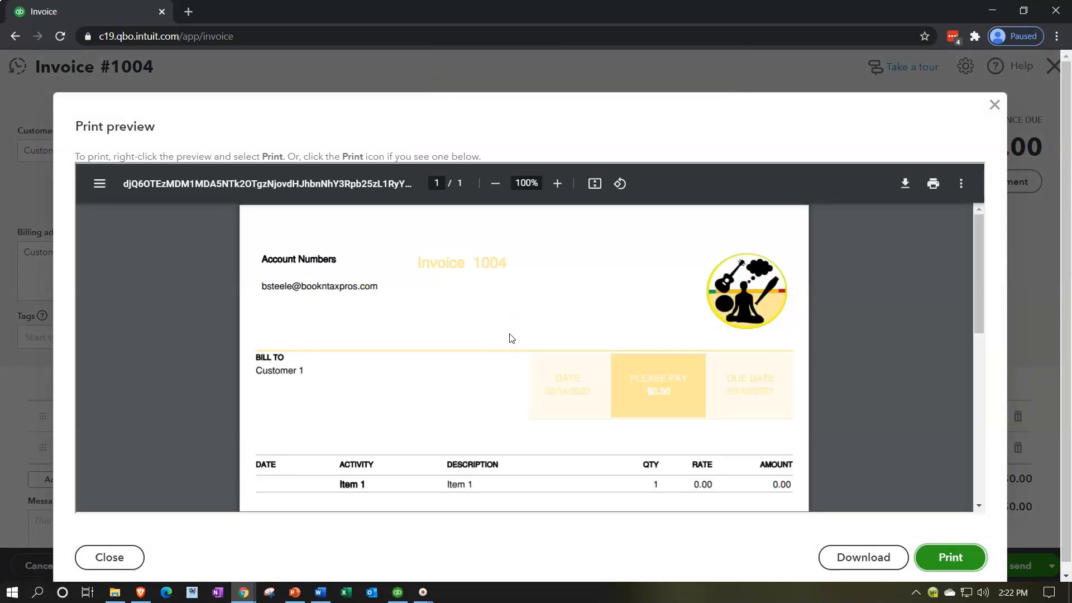
pyautogui.scroll(-5, 512, 338)
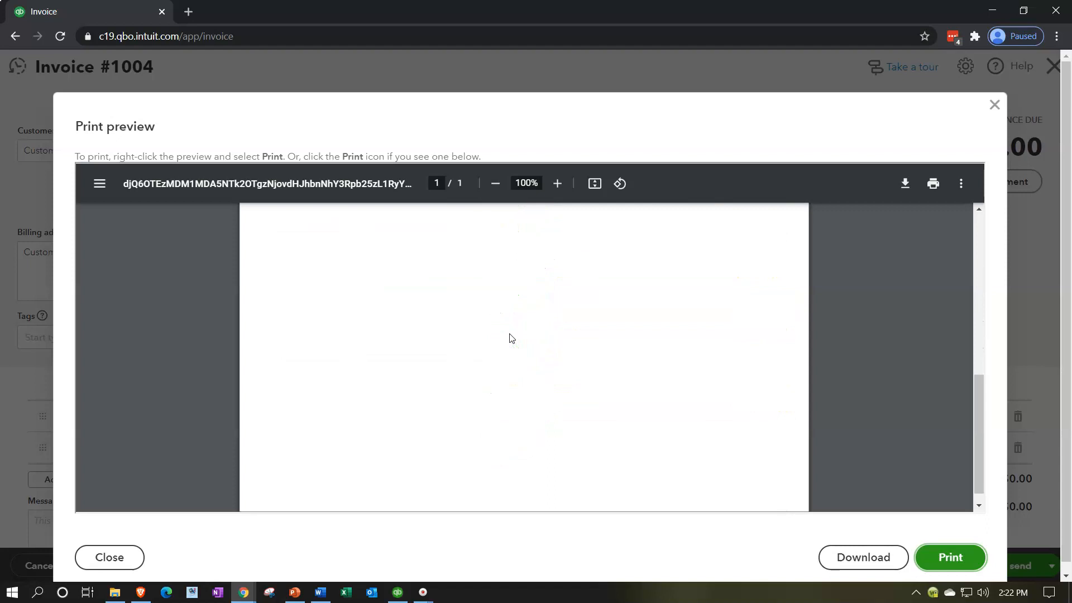
pyautogui.scroll(6, 512, 338)
pyautogui.scroll(-1, 512, 338)
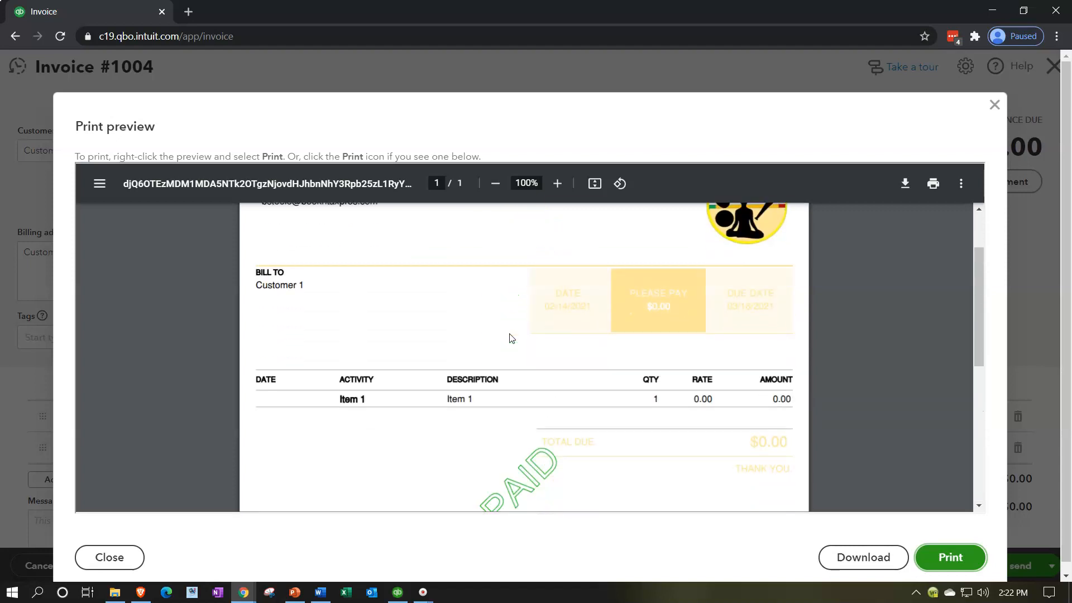
pyautogui.click(994, 108)
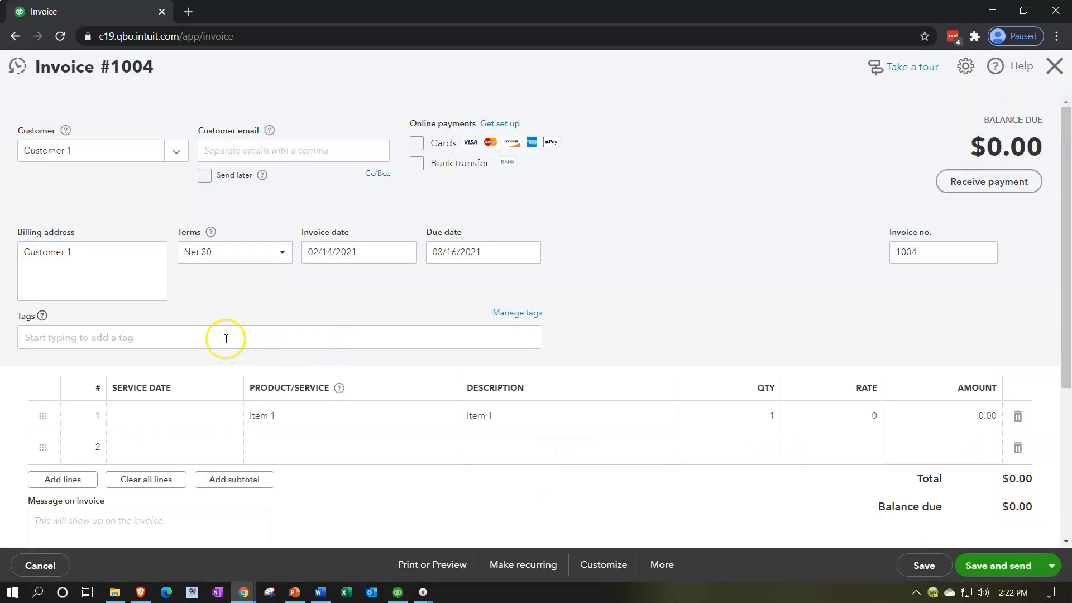
pyautogui.click(1061, 75)
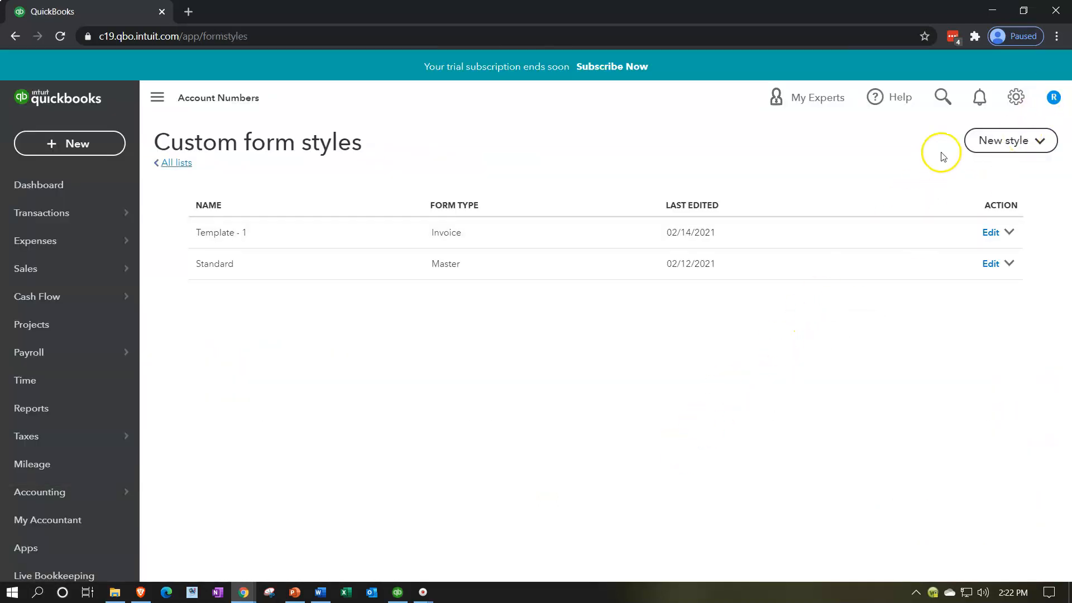
# Step: Return to the custom form styles, review the additional actions for Template - 1, and open it for editing
pyautogui.click(1015, 105)
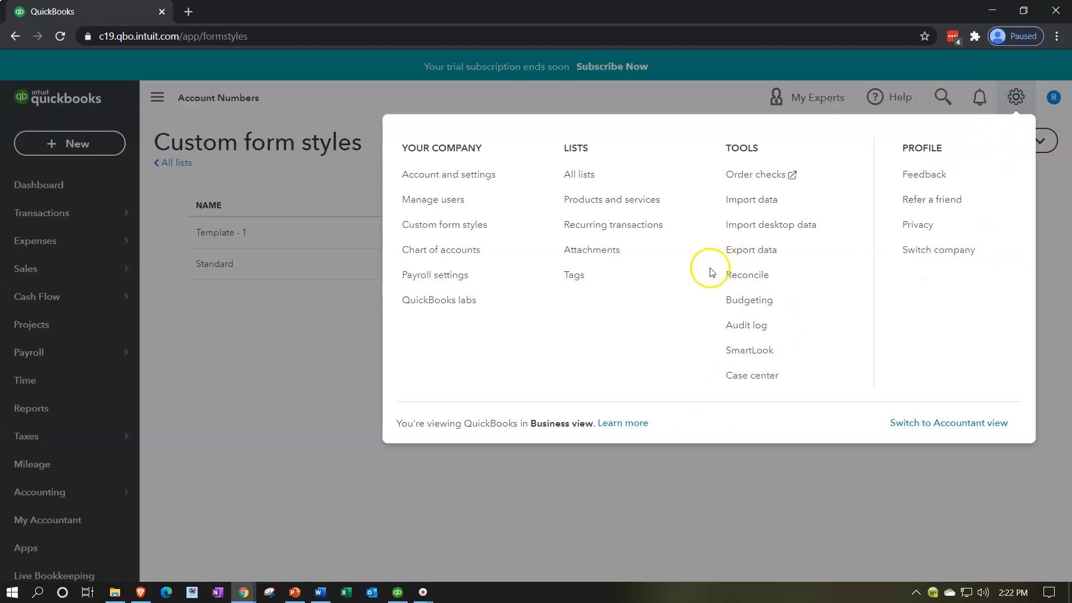
pyautogui.click(475, 229)
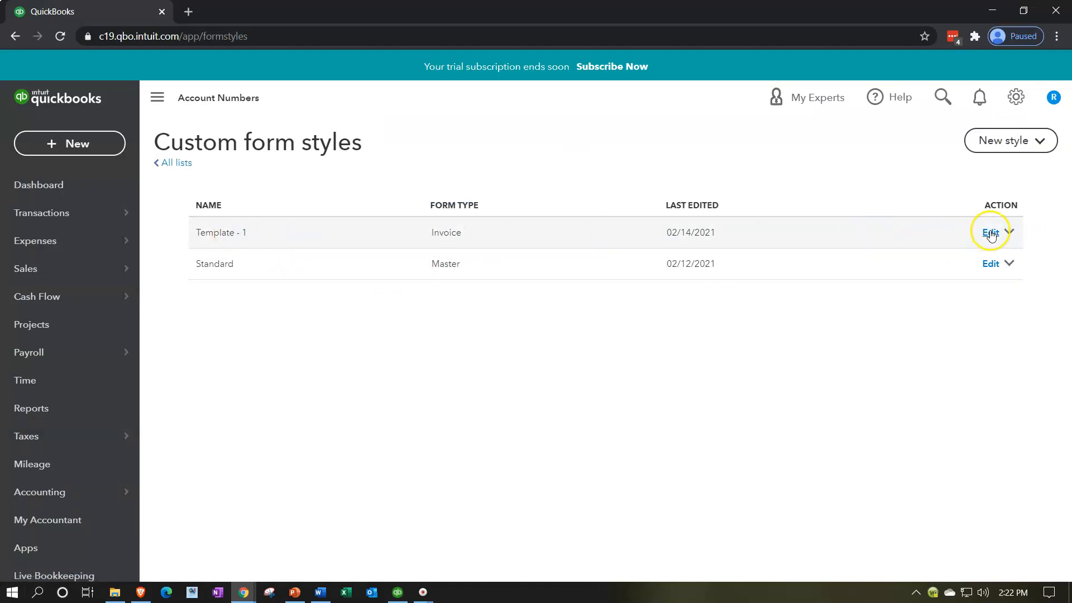
pyautogui.click(1010, 232)
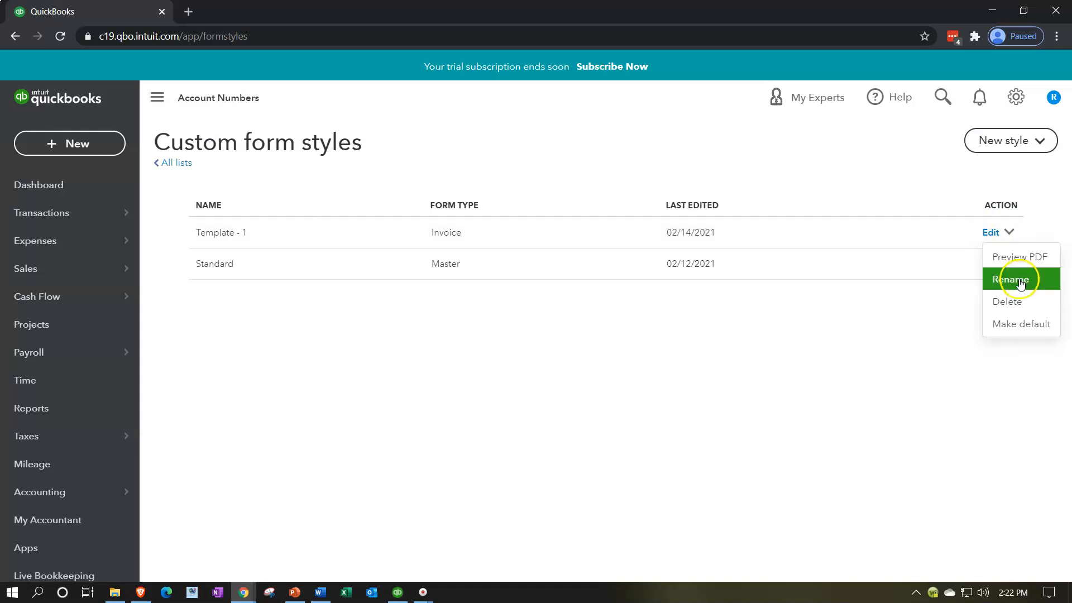
pyautogui.click(1029, 331)
pyautogui.click(1030, 336)
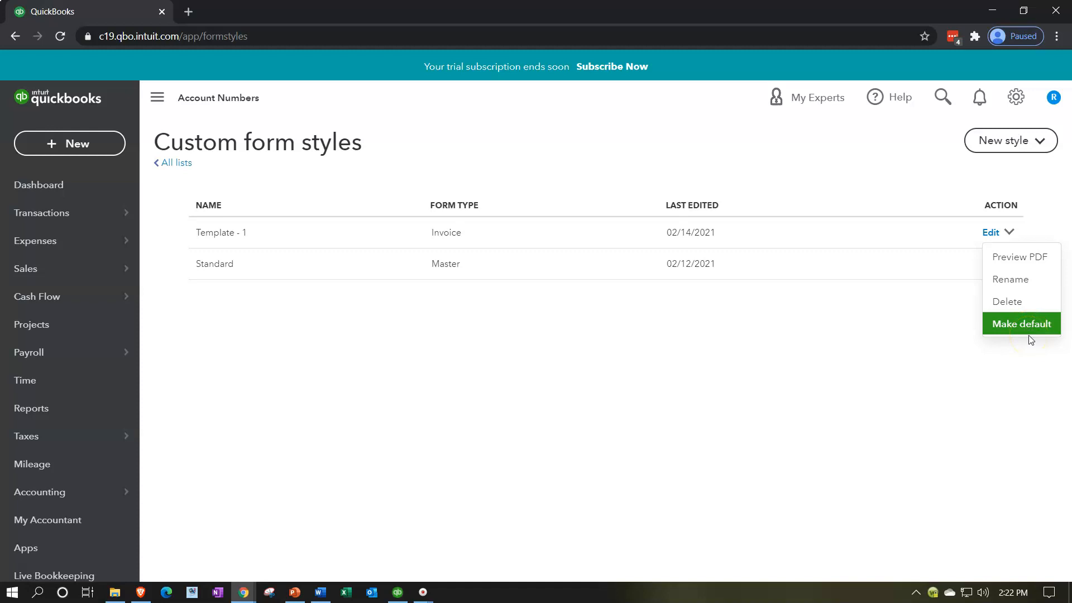
pyautogui.click(990, 232)
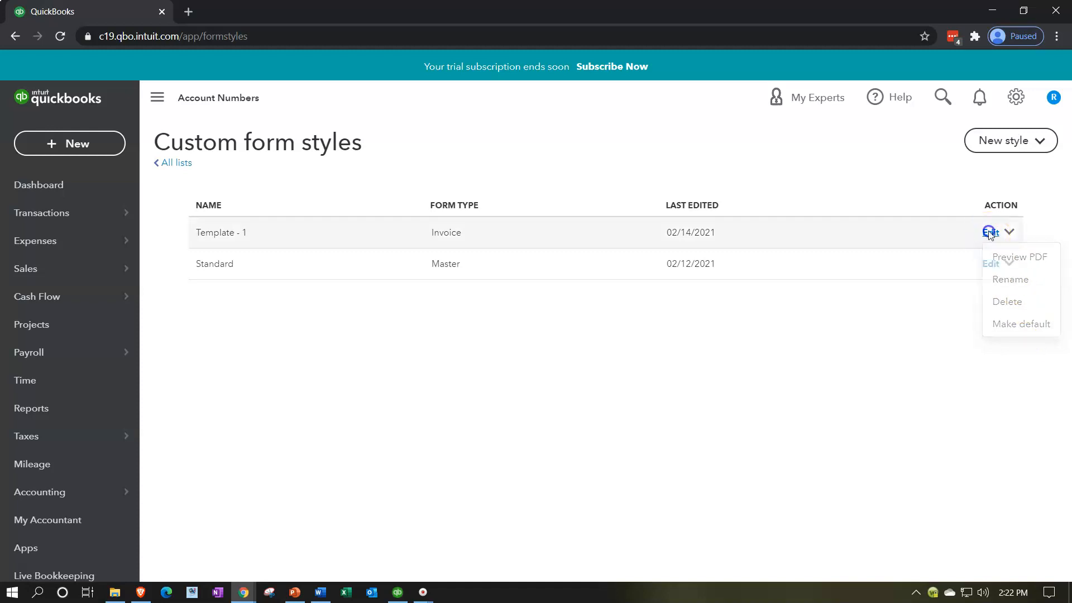